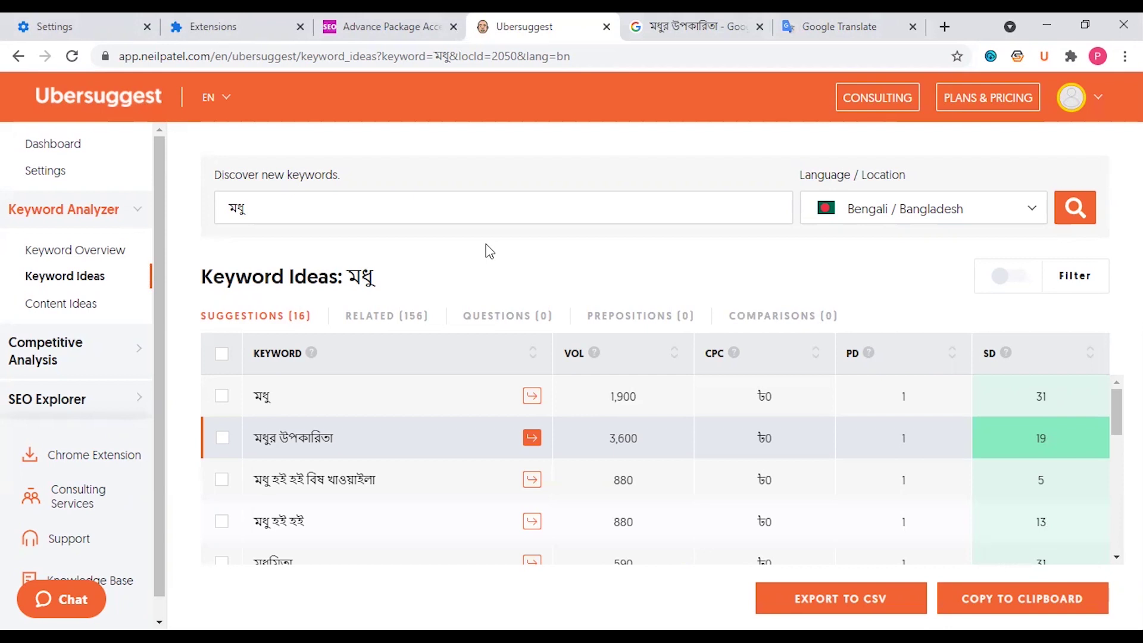
pyautogui.click(884, 220)
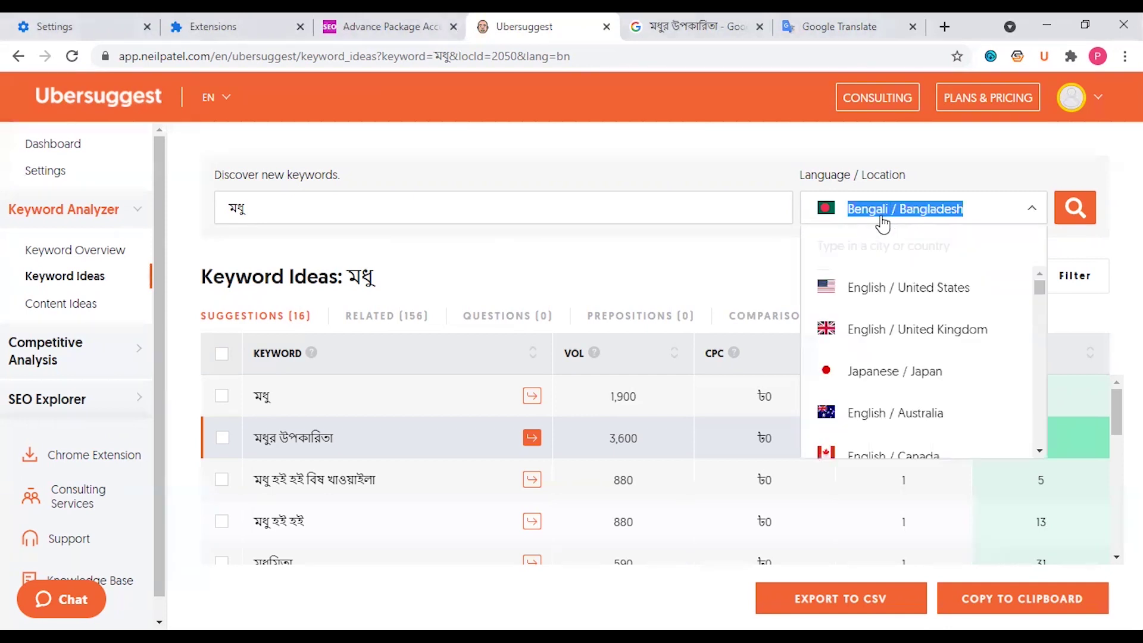
pyautogui.click(737, 261)
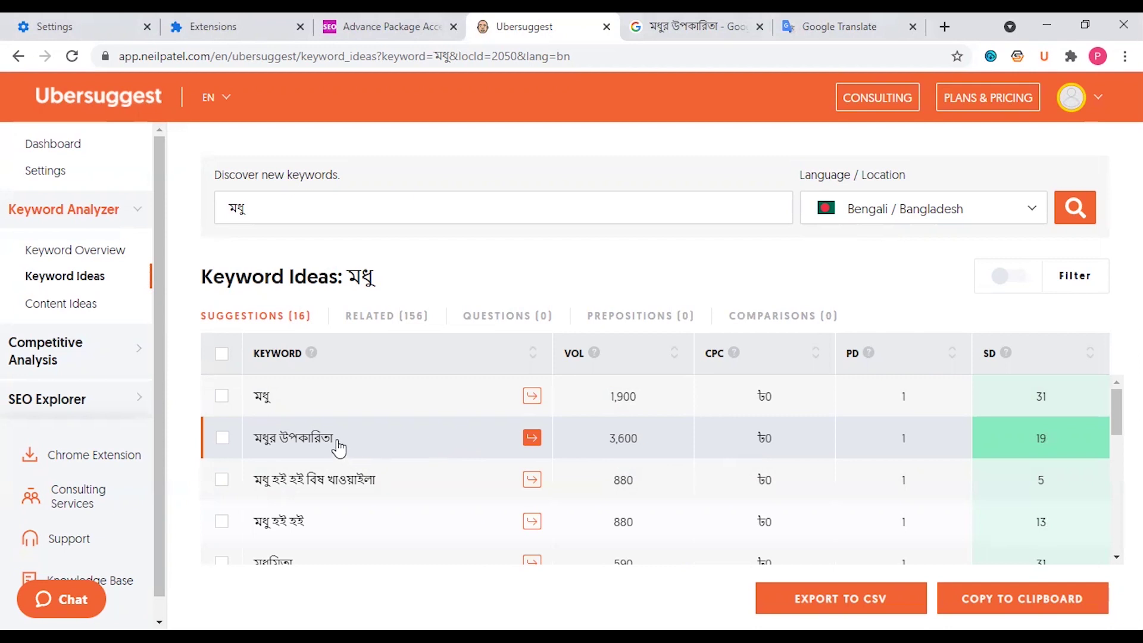
pyautogui.tripleClick(232, 454)
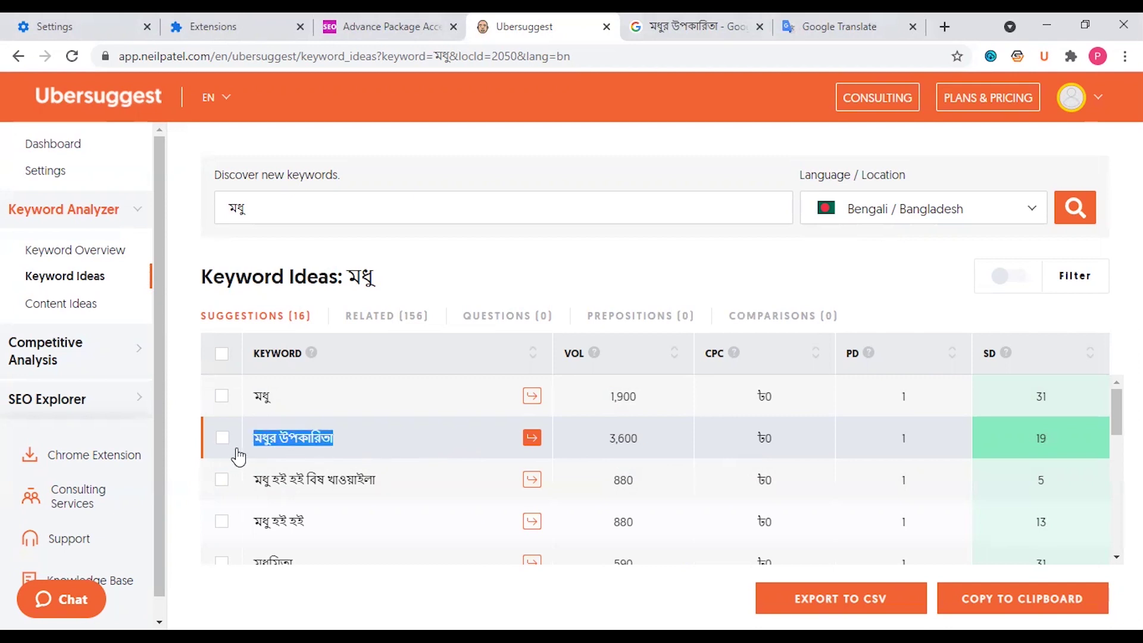
pyautogui.moveTo(333, 438); pyautogui.dragTo(449, 334)
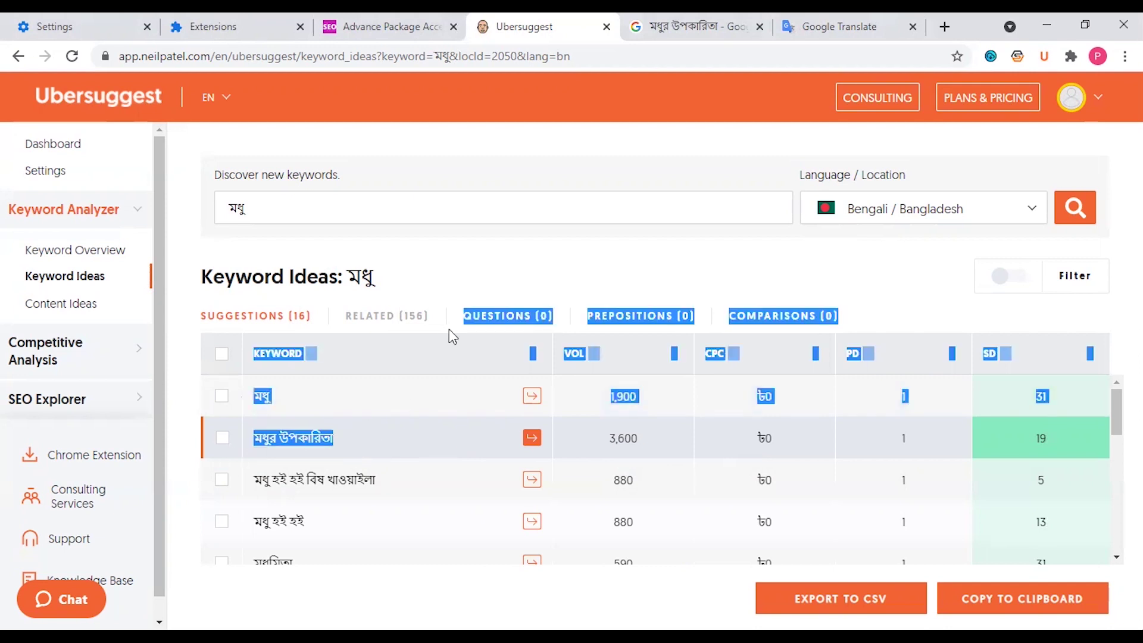
pyautogui.click(464, 258)
# Step: Review the keyword suggestions for মধু, comparing their search volume and SEO difficulty
pyautogui.scroll(-1, 478, 462)
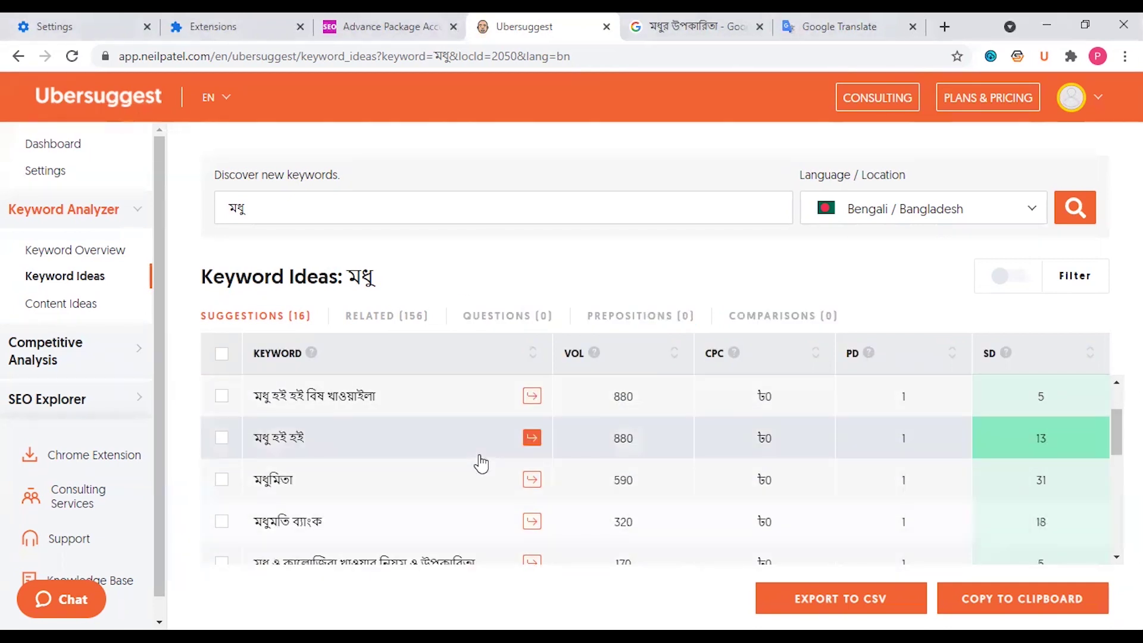
pyautogui.scroll(1, 479, 464)
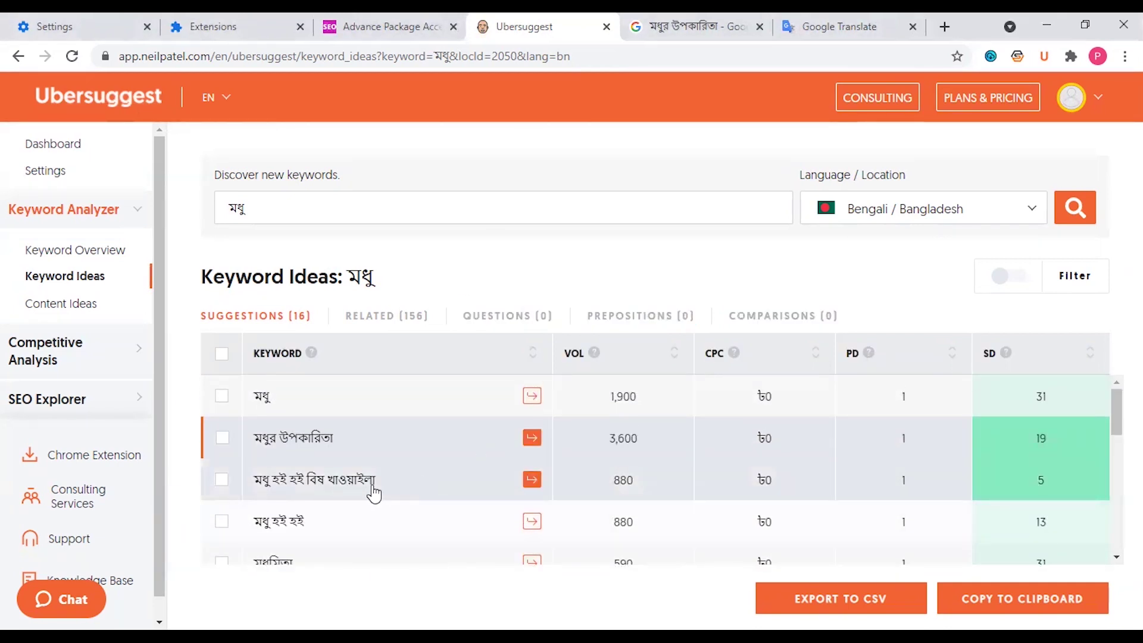
pyautogui.scroll(-1, 357, 509)
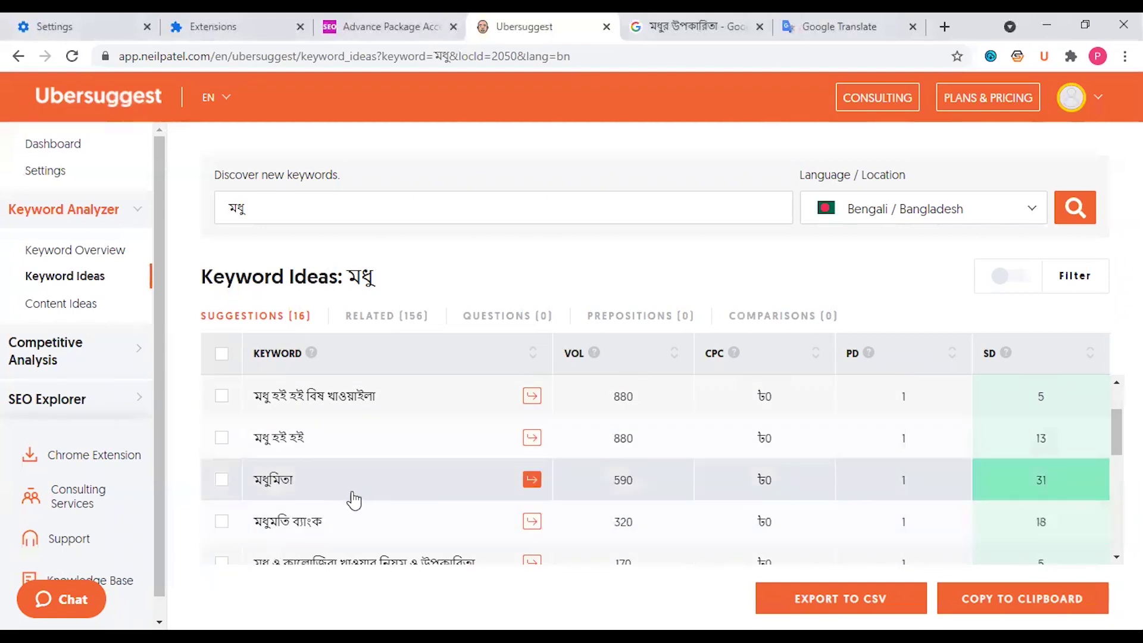
pyautogui.scroll(-1, 352, 517)
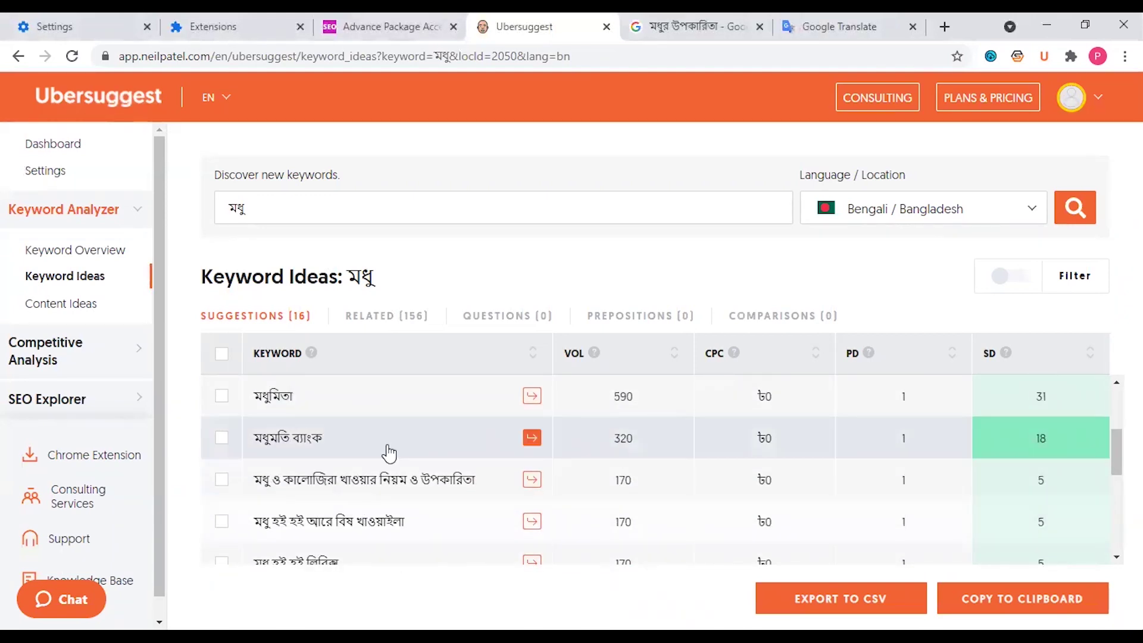
pyautogui.scroll(-1, 411, 454)
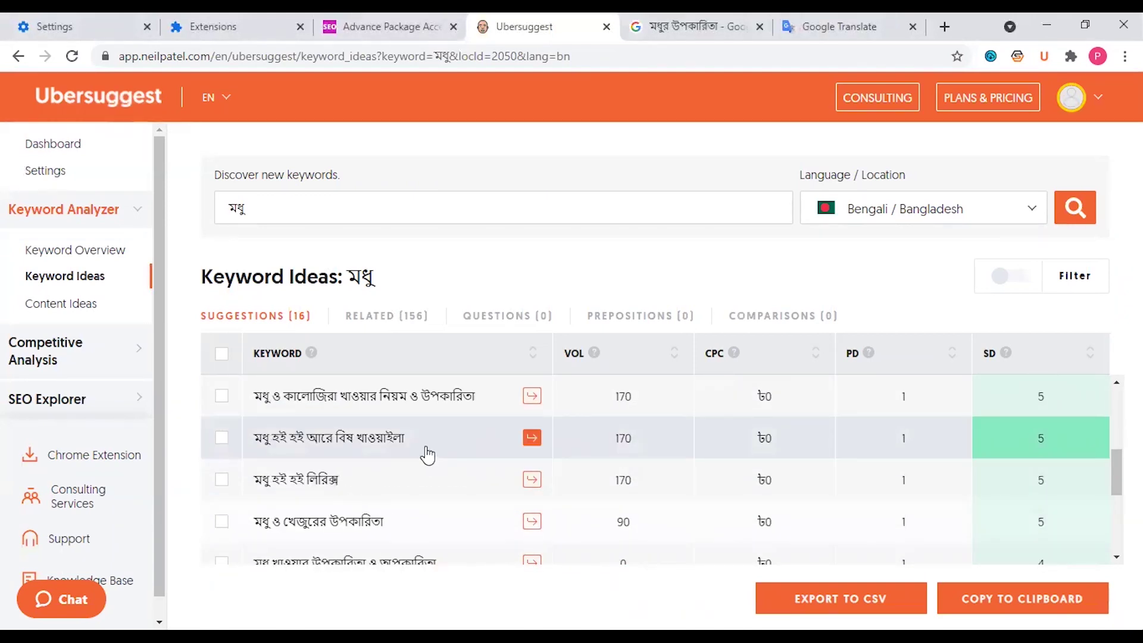
pyautogui.scroll(-1, 426, 455)
pyautogui.scroll(-1, 426, 456)
pyautogui.scroll(5, 427, 456)
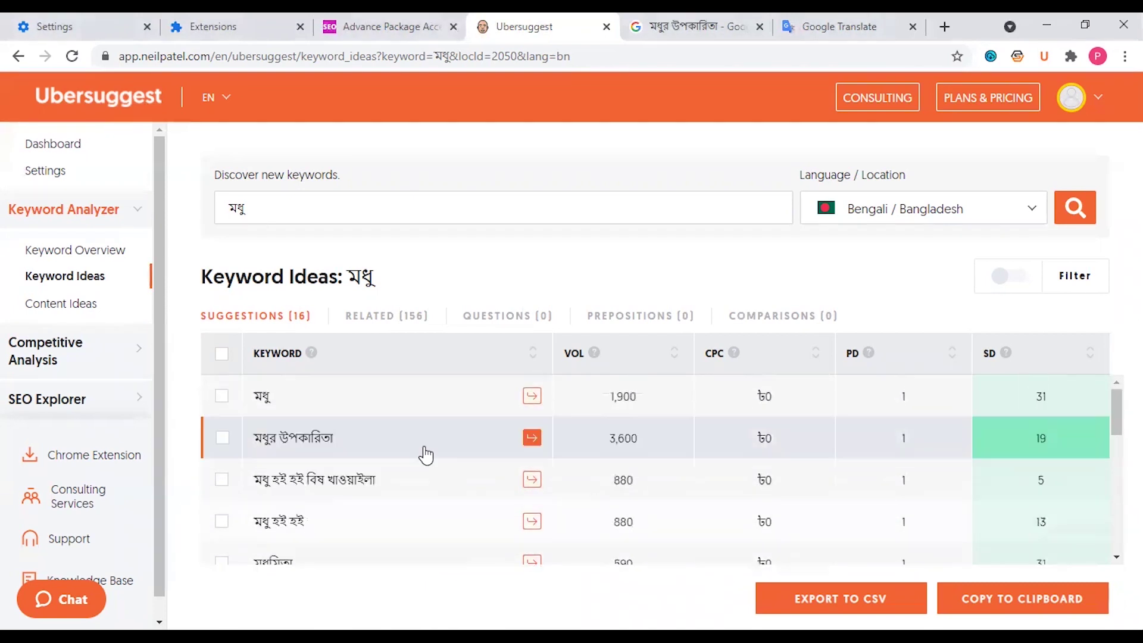
# Step: In the Google results for মধুর উপকারিতা, set the Ubersuggest preferred location to Bengali / Bangladesh and rerun the search
pyautogui.click(735, 24)
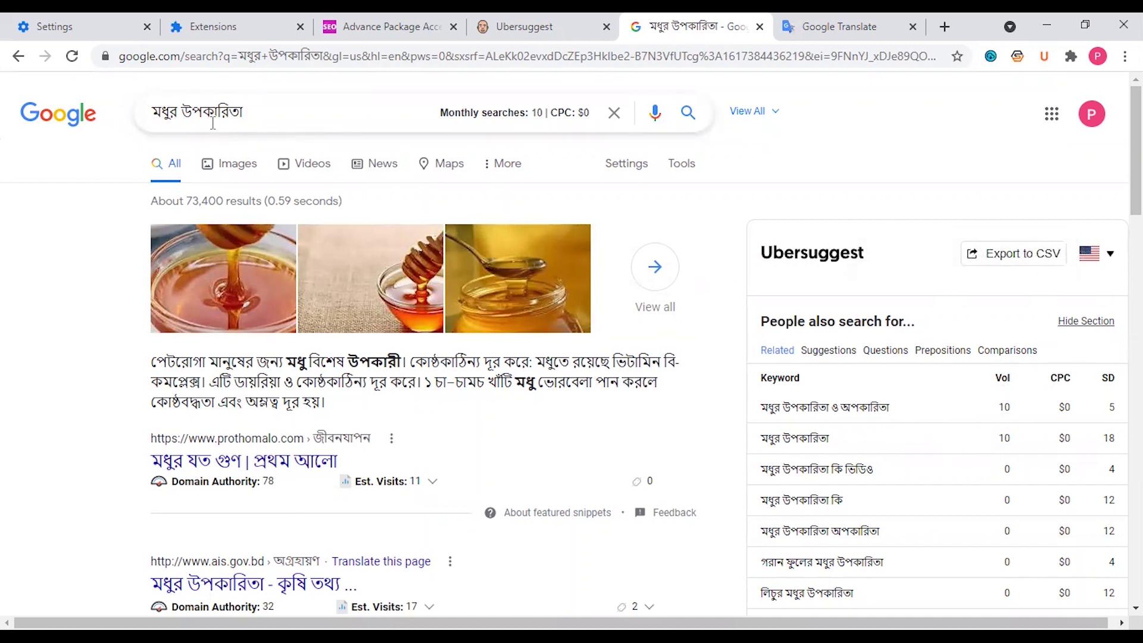
pyautogui.click(1107, 254)
pyautogui.click(1043, 218)
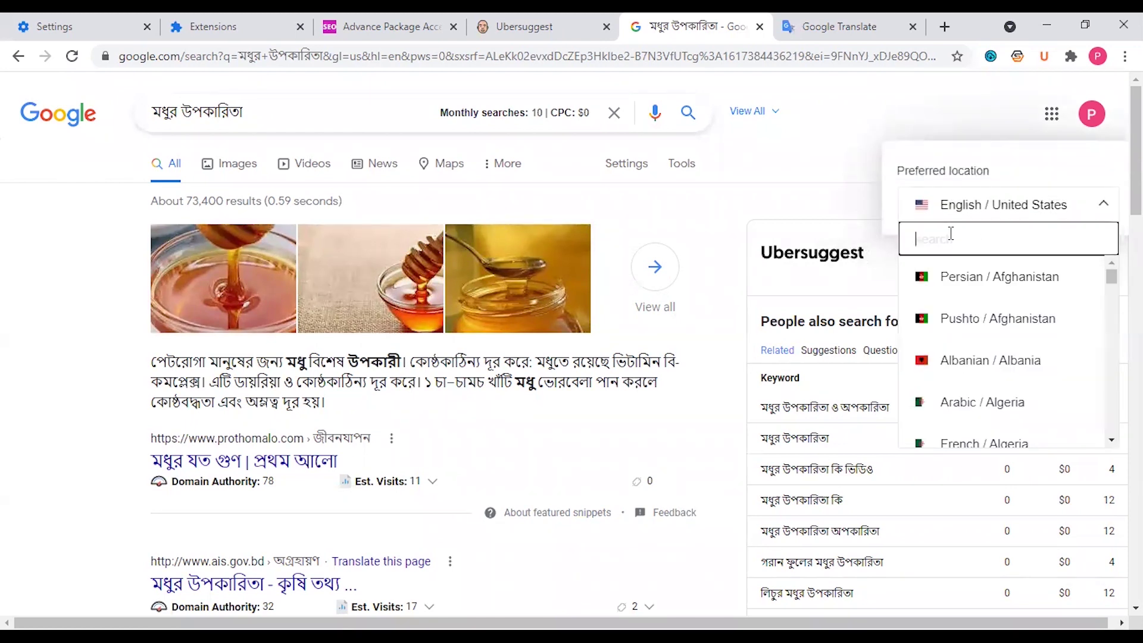
pyautogui.write('ben')
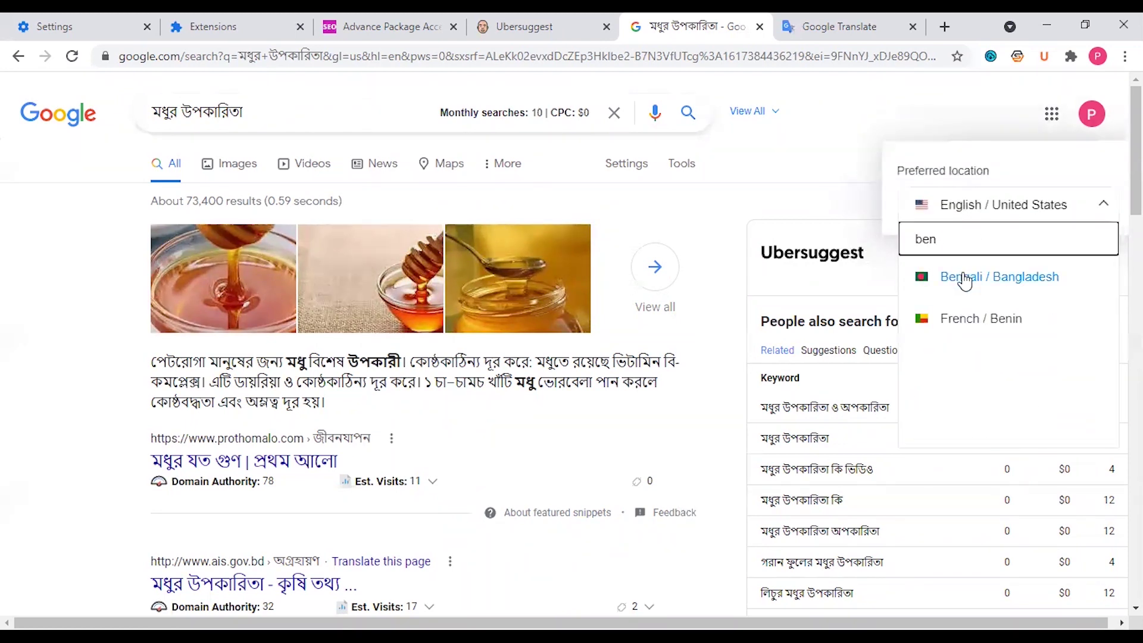
pyautogui.click(964, 277)
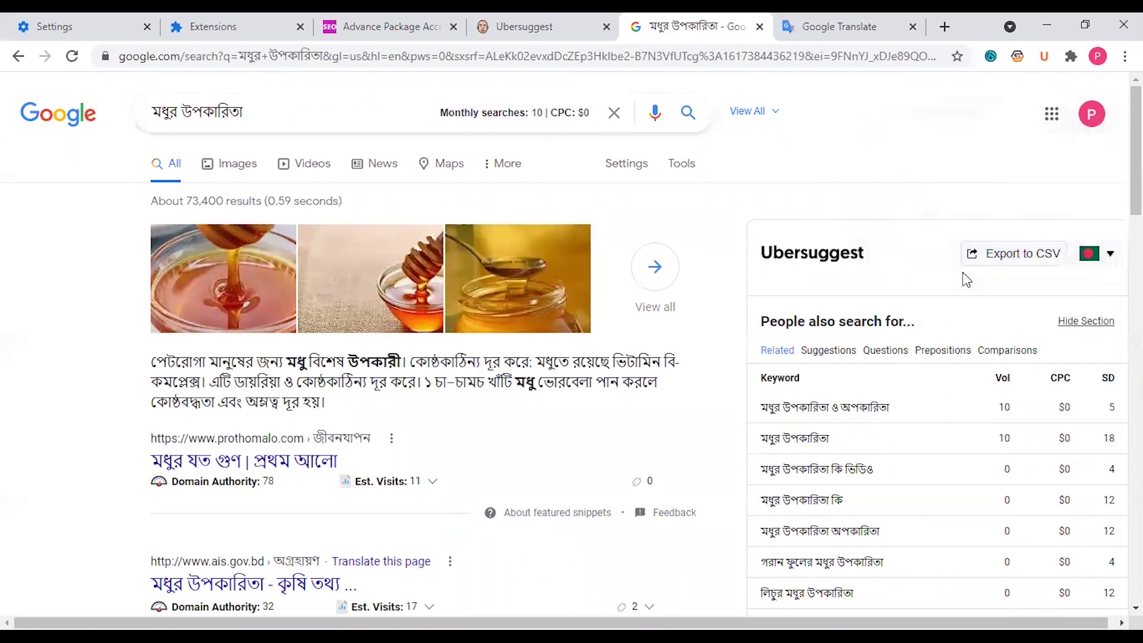
pyautogui.click(687, 113)
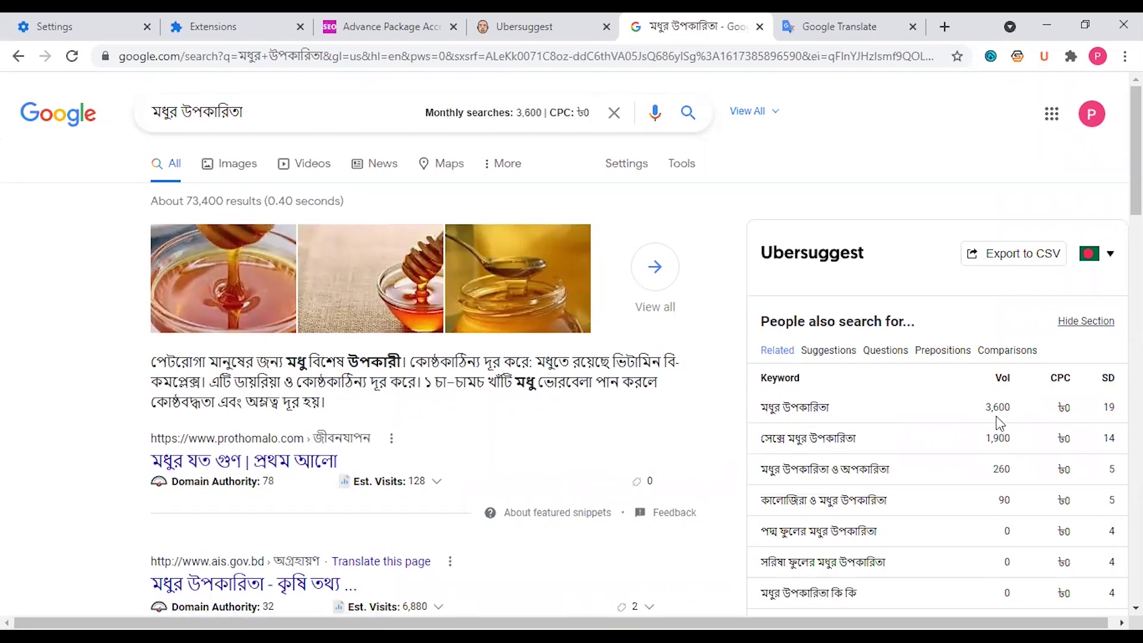
# Step: Examine the related keyword volumes and each ranking page's domain authority and estimated visits in the Google results for মধুর উপকারিতা
pyautogui.scroll(-4, 838, 473)
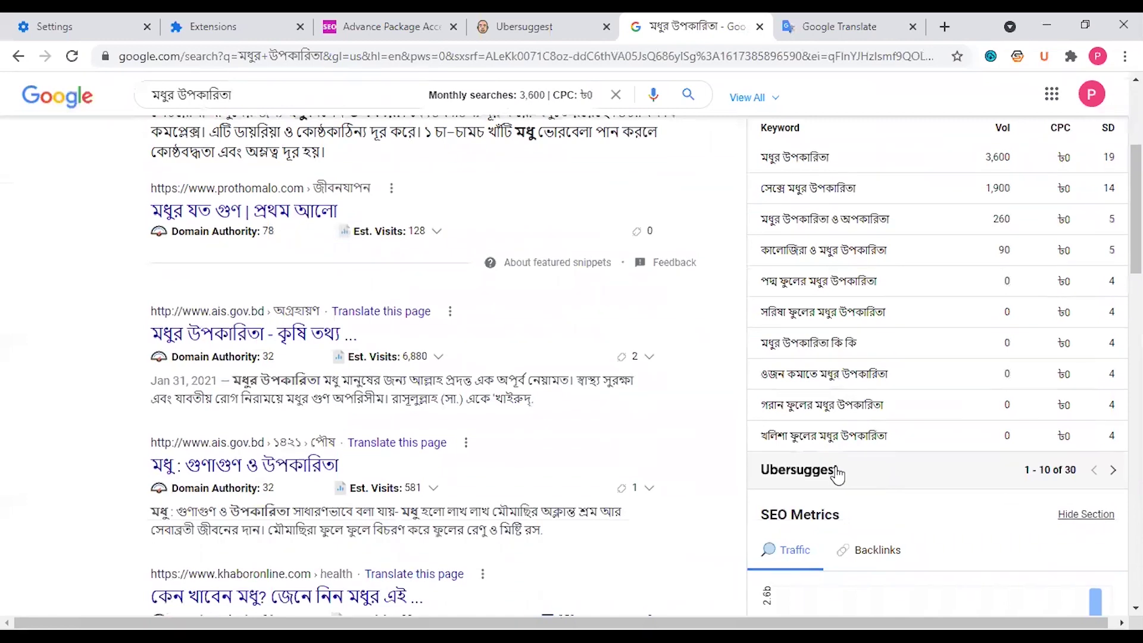
pyautogui.scroll(3, 836, 473)
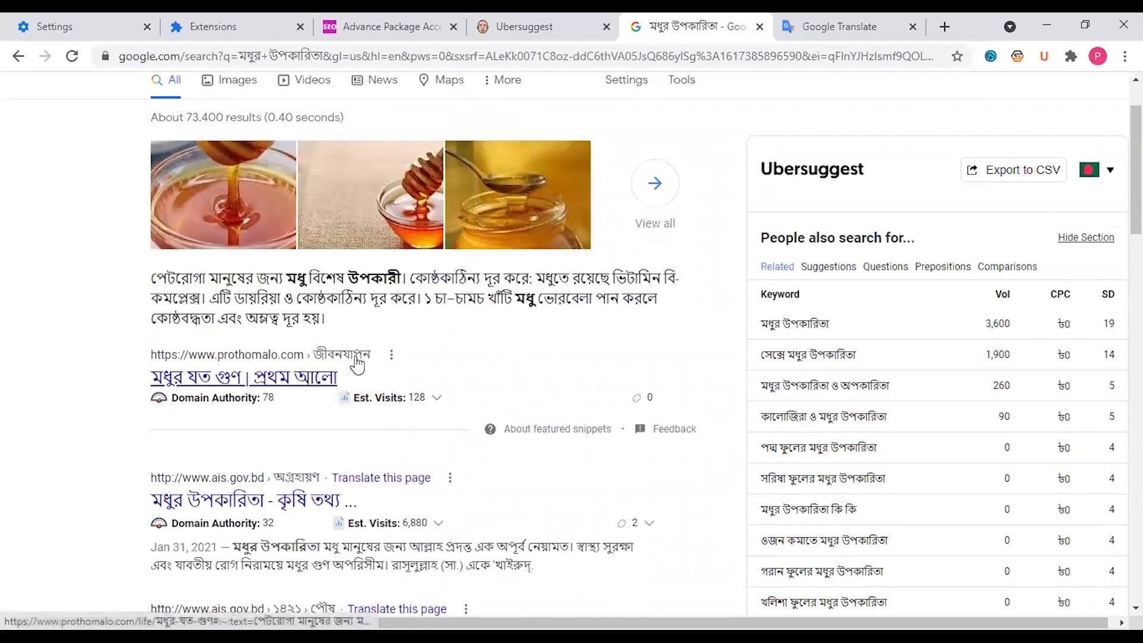
pyautogui.scroll(-7, 406, 391)
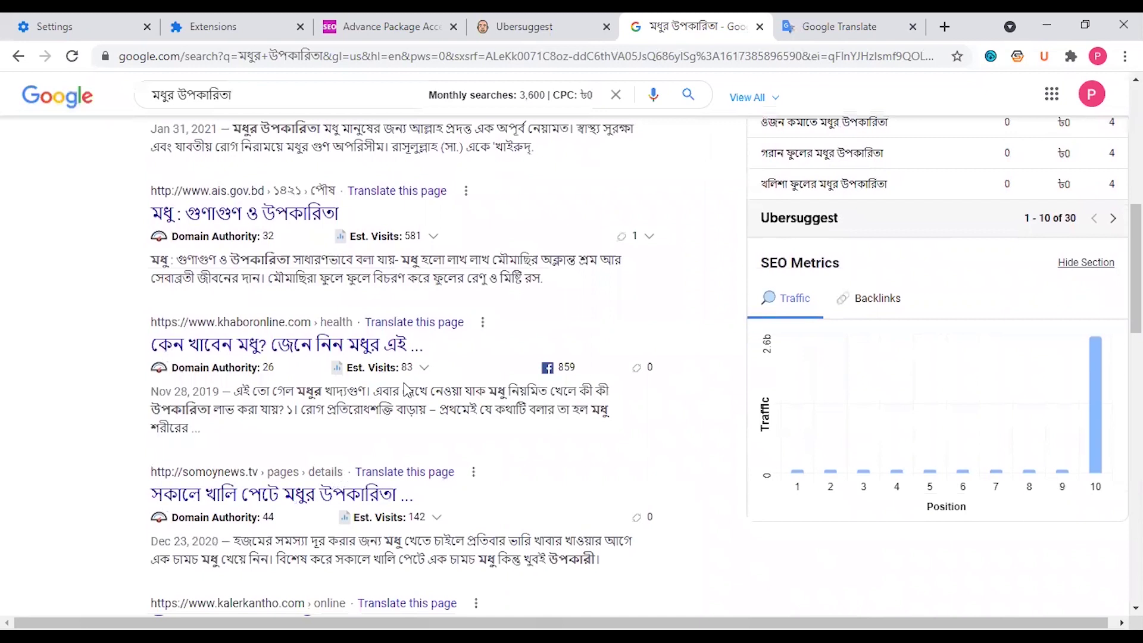
pyautogui.scroll(-1, 406, 391)
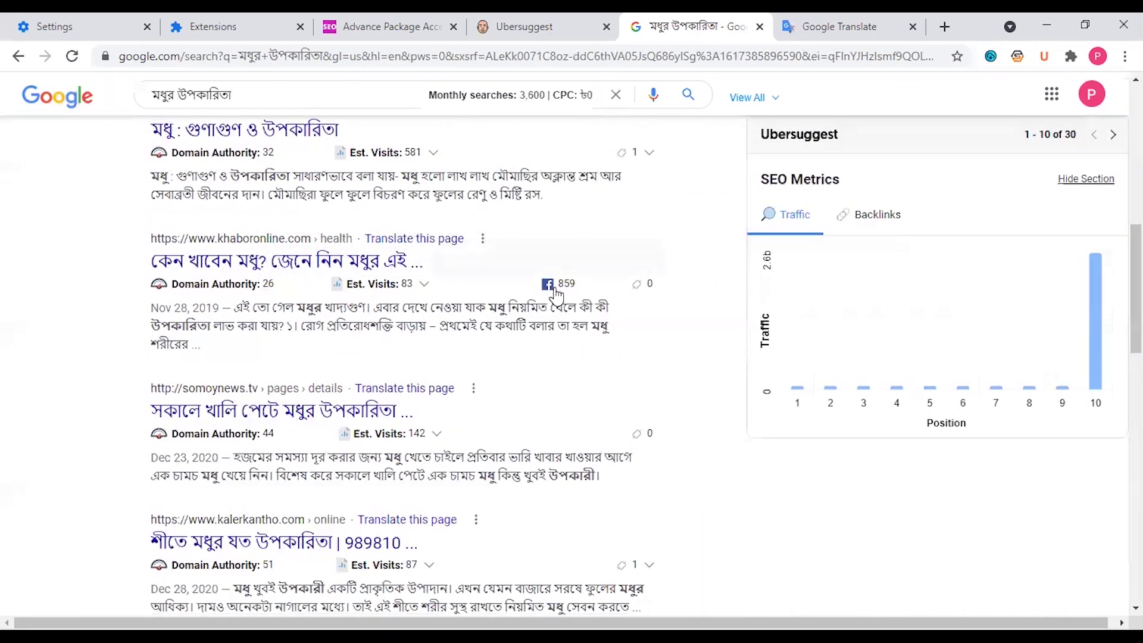
pyautogui.scroll(-1, 506, 374)
pyautogui.scroll(-1, 475, 386)
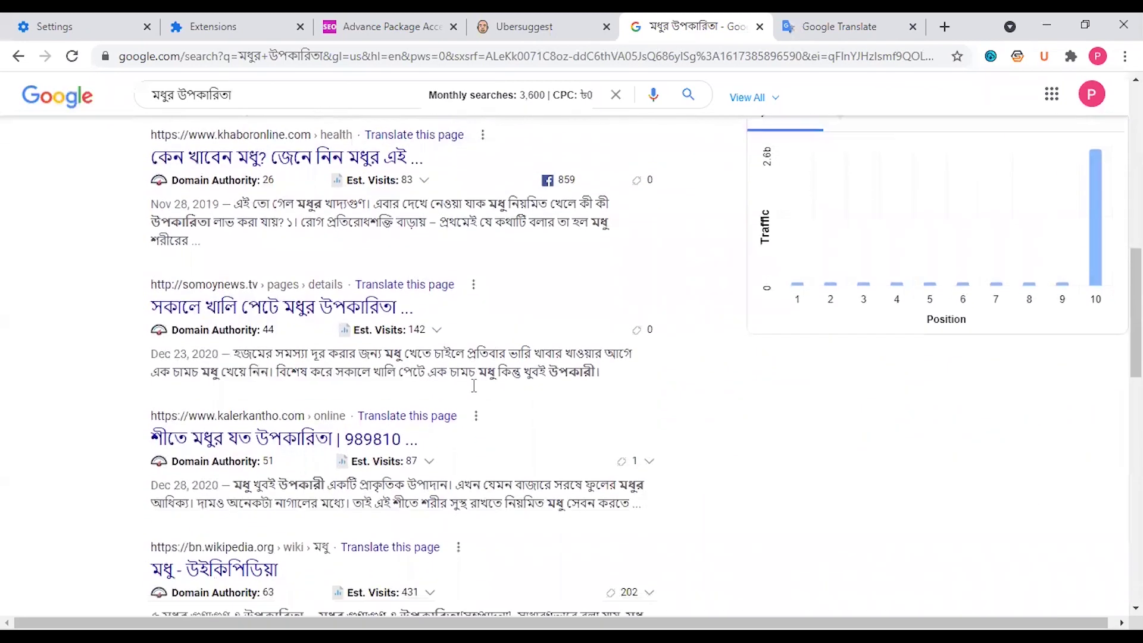
pyautogui.scroll(-4, 476, 392)
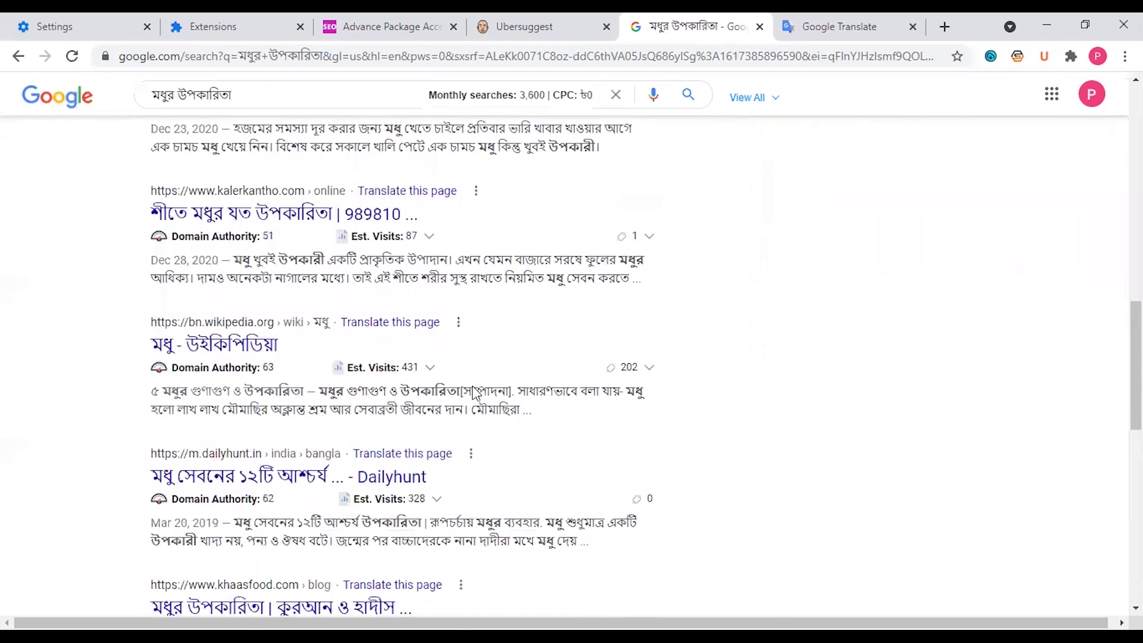
pyautogui.scroll(10, 474, 390)
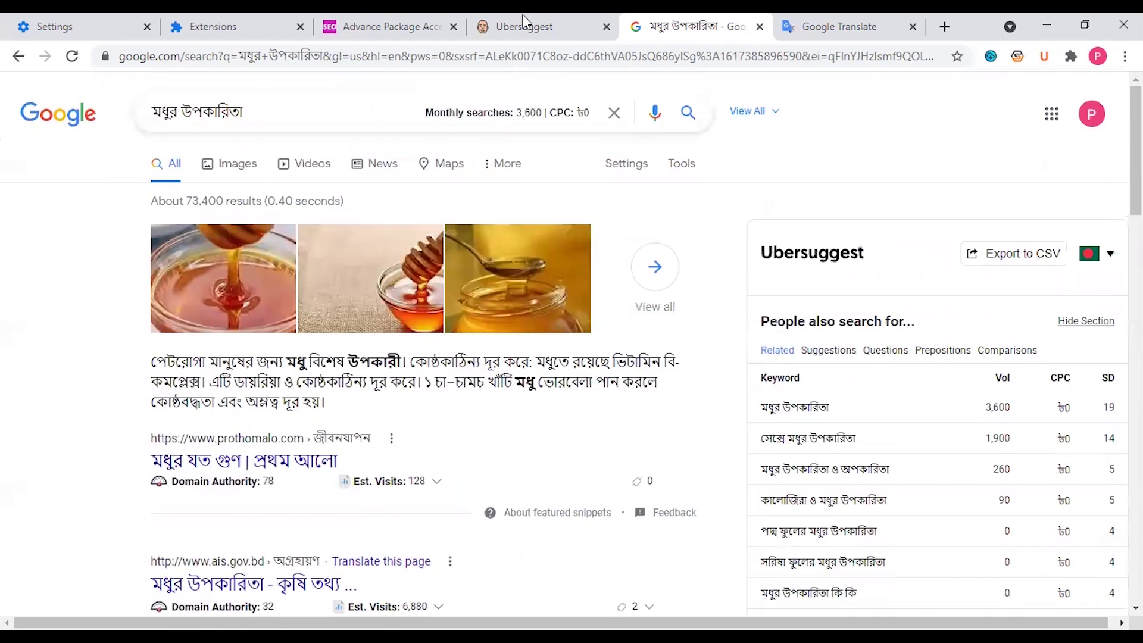
# Step: Switch back to the Ubersuggest site and search keyword ideas for মধুর উপকারিতা
pyautogui.click(524, 20)
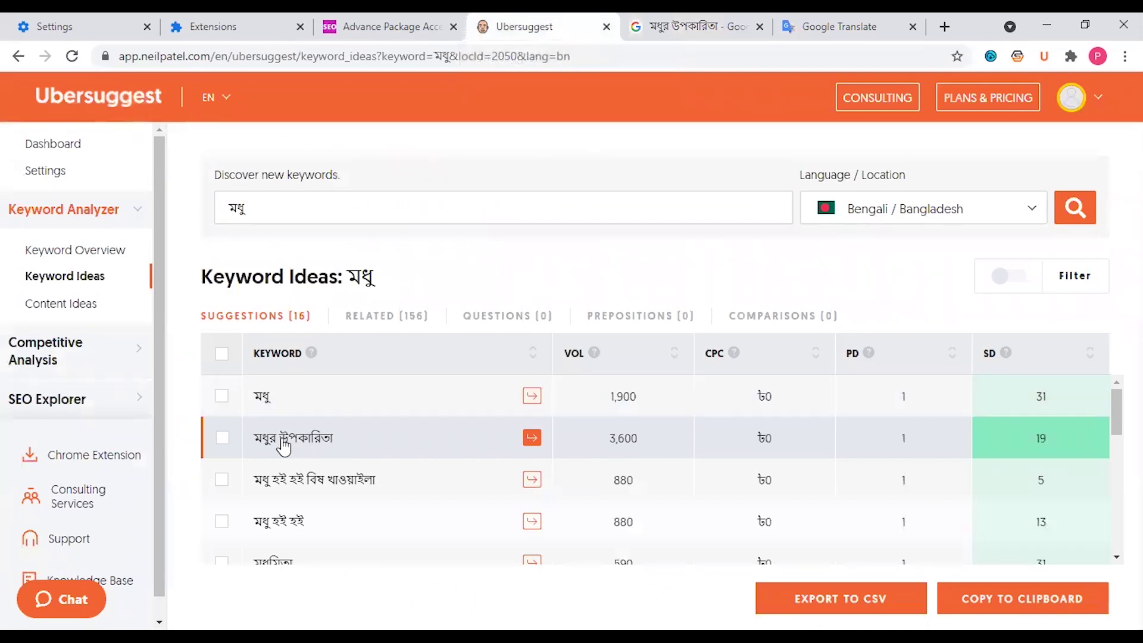
pyautogui.tripleClick(300, 200)
pyautogui.write('মধুর উপকারিতা')
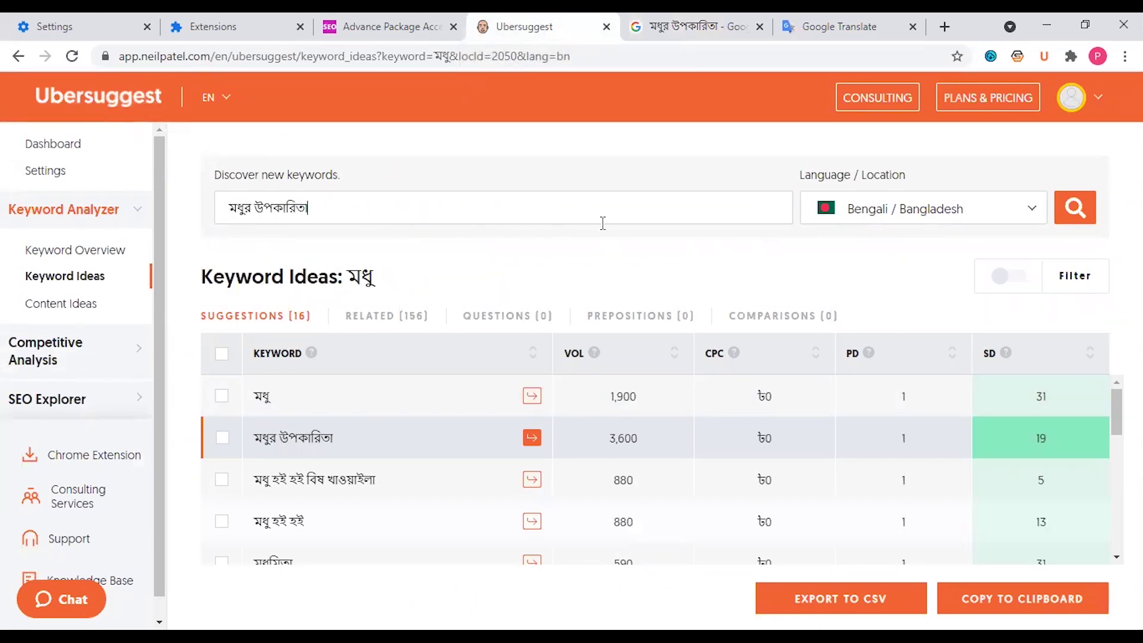
pyautogui.click(1072, 220)
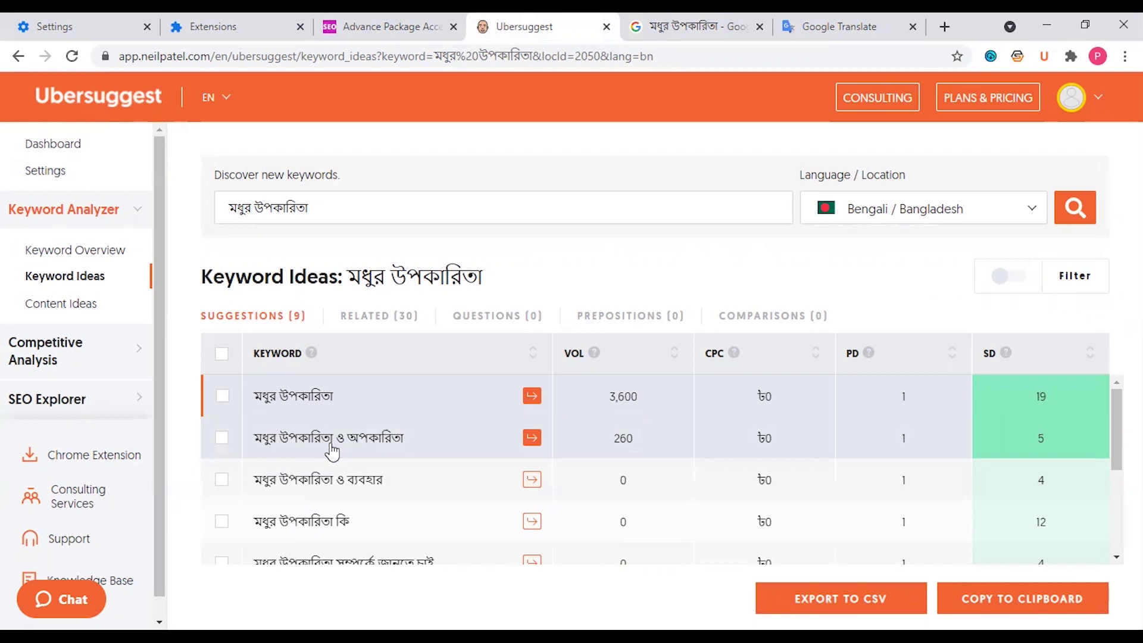
# Step: Open the keyword overview for মধুর উপকারিতা, followed by the one for মধুর উপকারিতা ও অপকারিতা
pyautogui.click(304, 404)
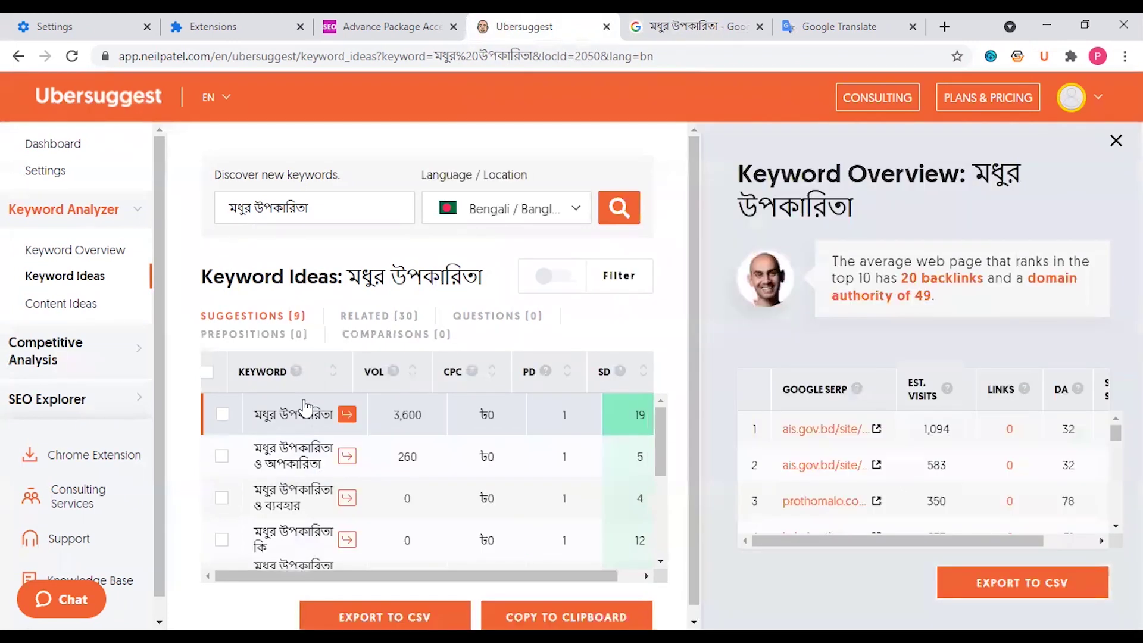
pyautogui.click(293, 460)
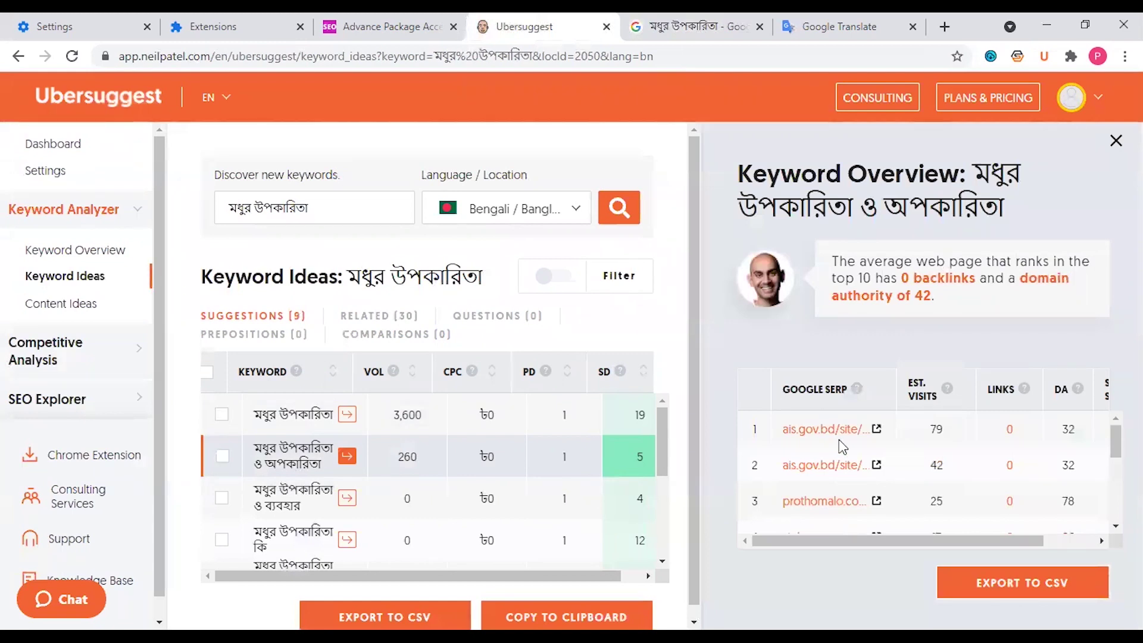
# Step: Examine the Google SERP table for মধুর উপকারিতা ও অপকারিতা, comparing the ranking sites' visits, links, domain authority and social shares
pyautogui.moveTo(809, 536); pyautogui.dragTo(820, 526)
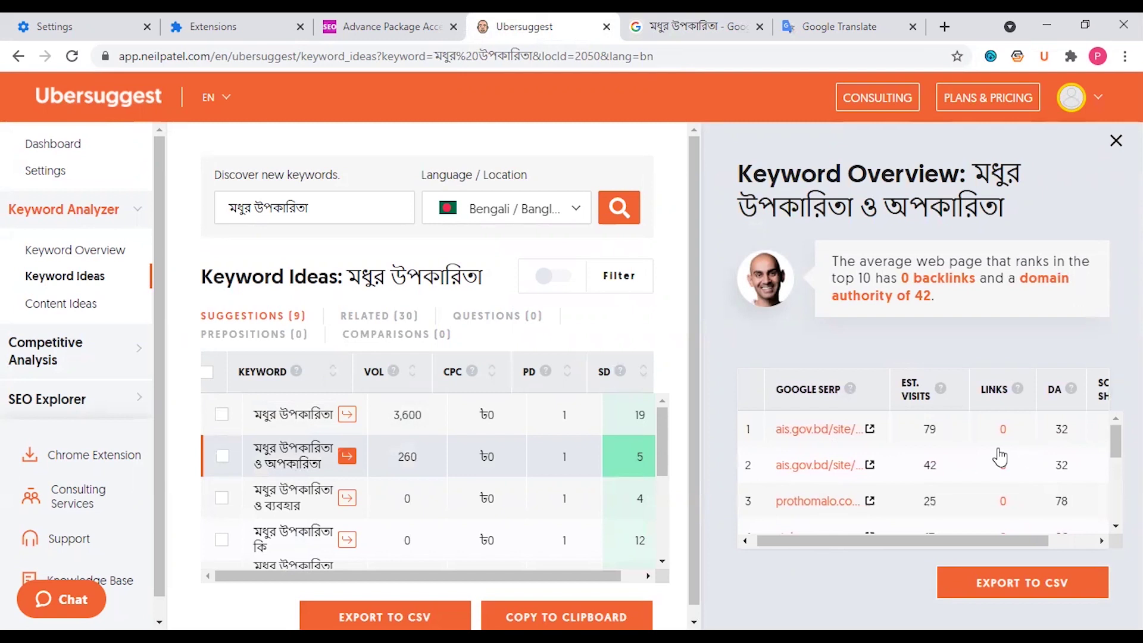
pyautogui.scroll(-2, 995, 454)
pyautogui.scroll(2, 982, 429)
pyautogui.moveTo(965, 539); pyautogui.dragTo(1000, 545)
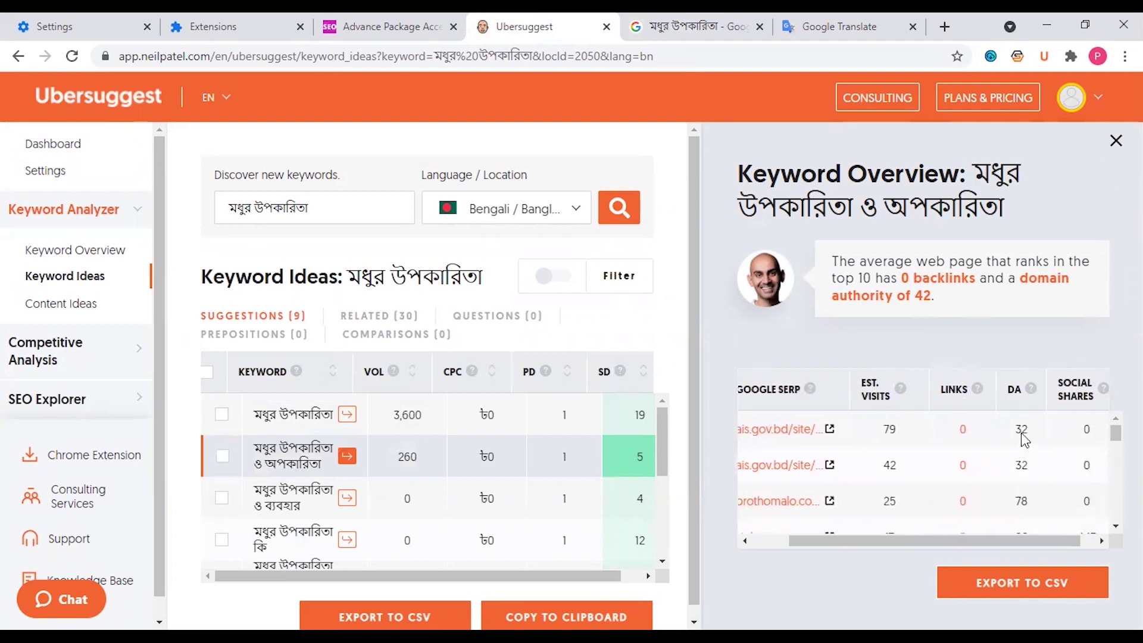
pyautogui.scroll(-2, 1022, 441)
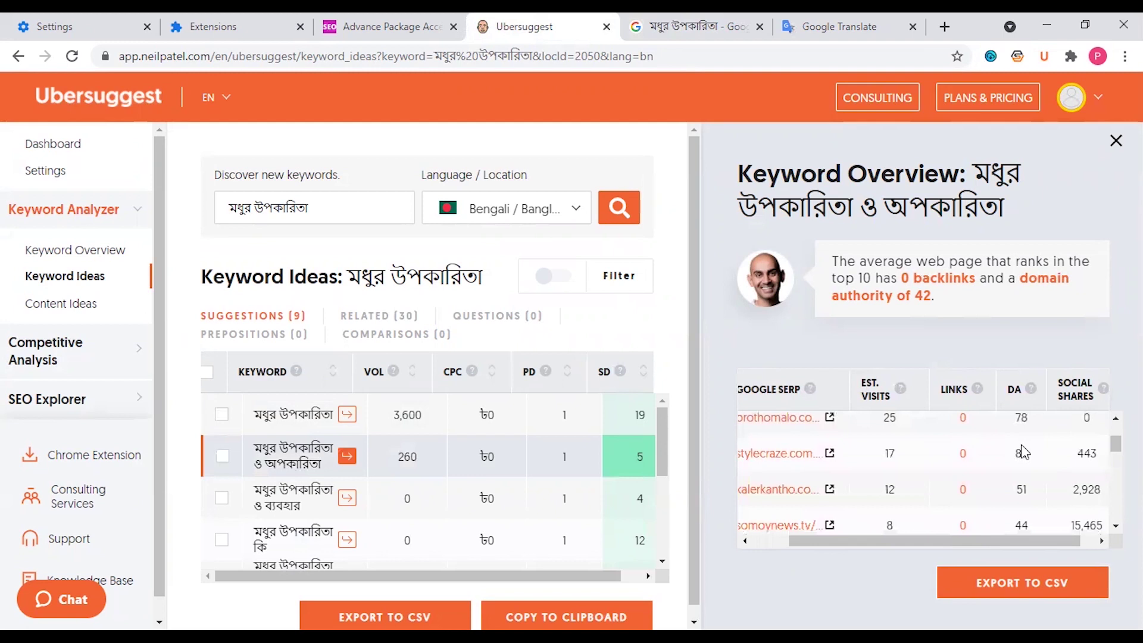
pyautogui.scroll(-2, 1022, 446)
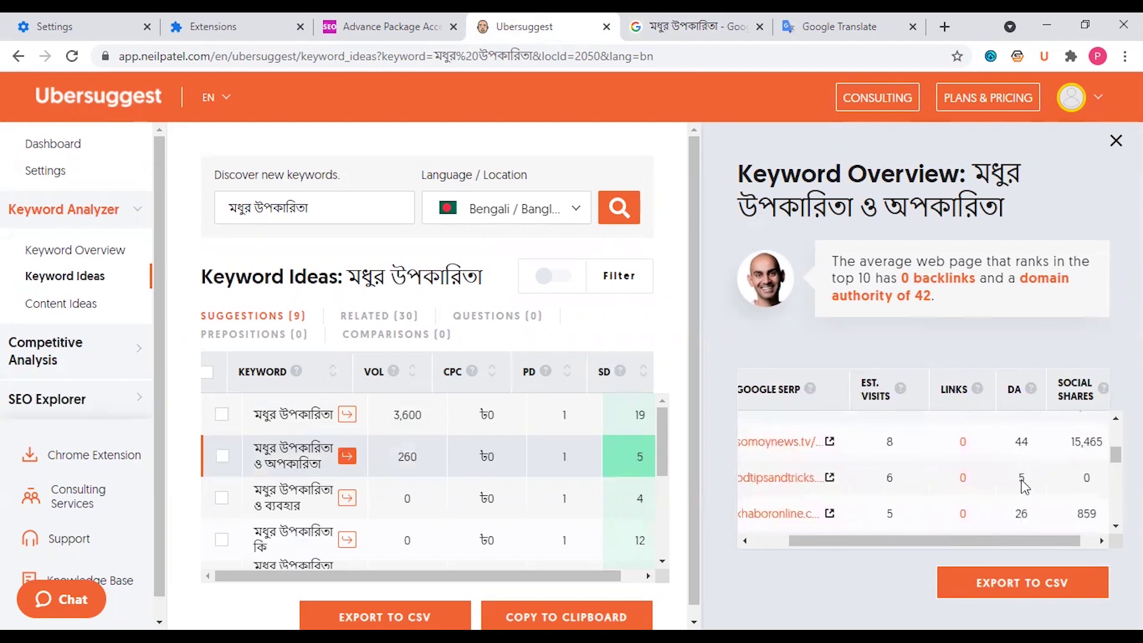
pyautogui.moveTo(976, 544); pyautogui.dragTo(957, 539)
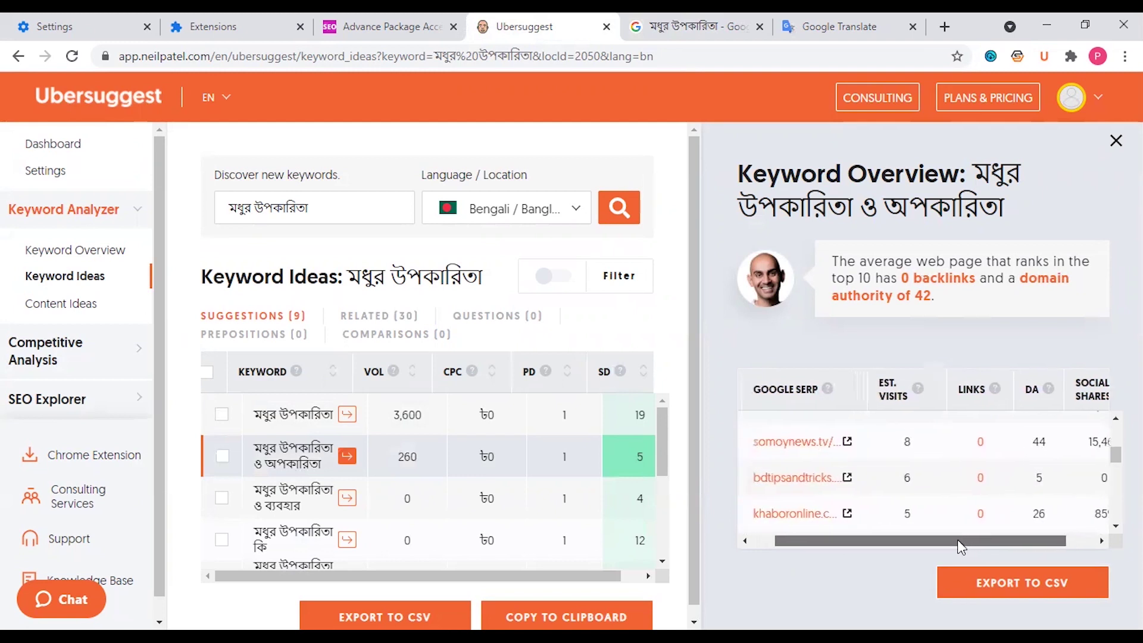
pyautogui.scroll(-1, 1023, 472)
pyautogui.scroll(-2, 1022, 472)
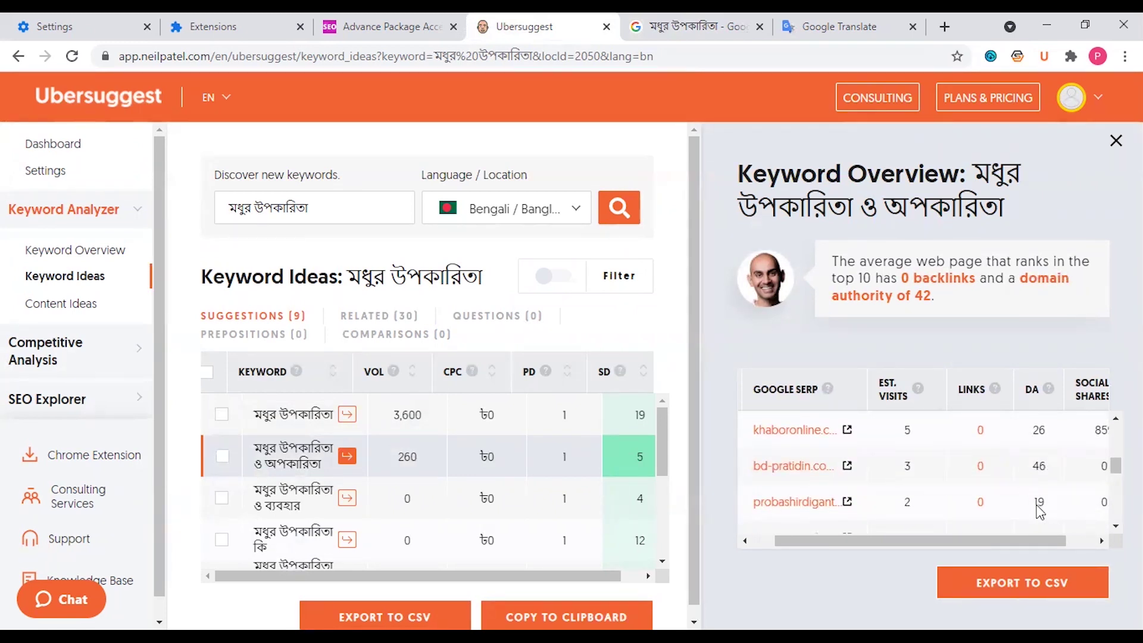
pyautogui.scroll(3, 1038, 509)
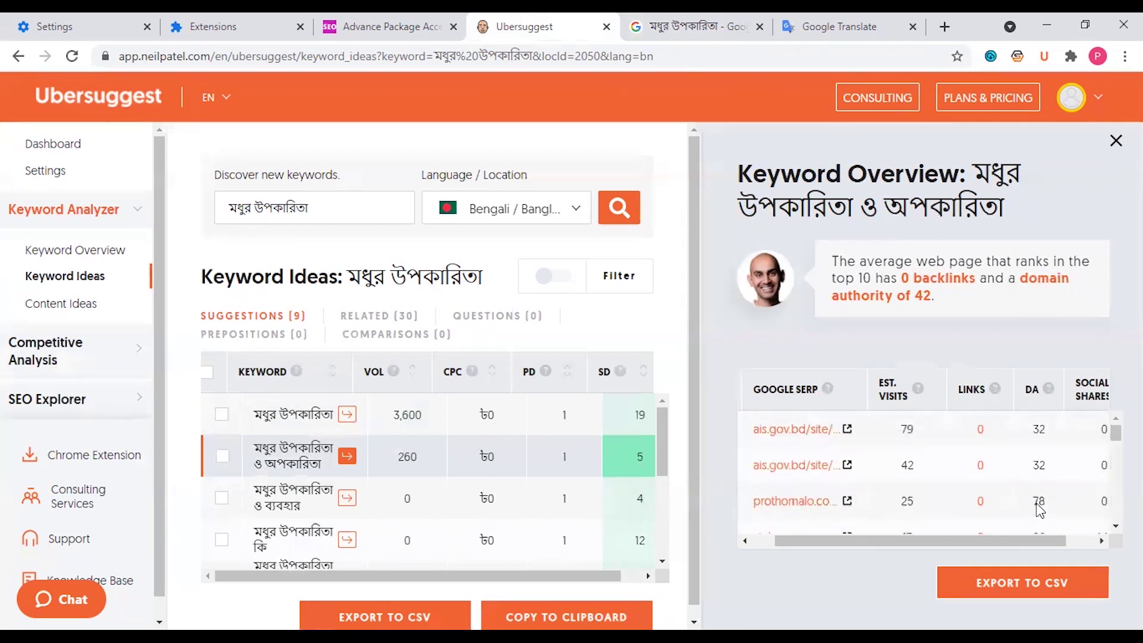
pyautogui.moveTo(972, 539); pyautogui.dragTo(923, 543)
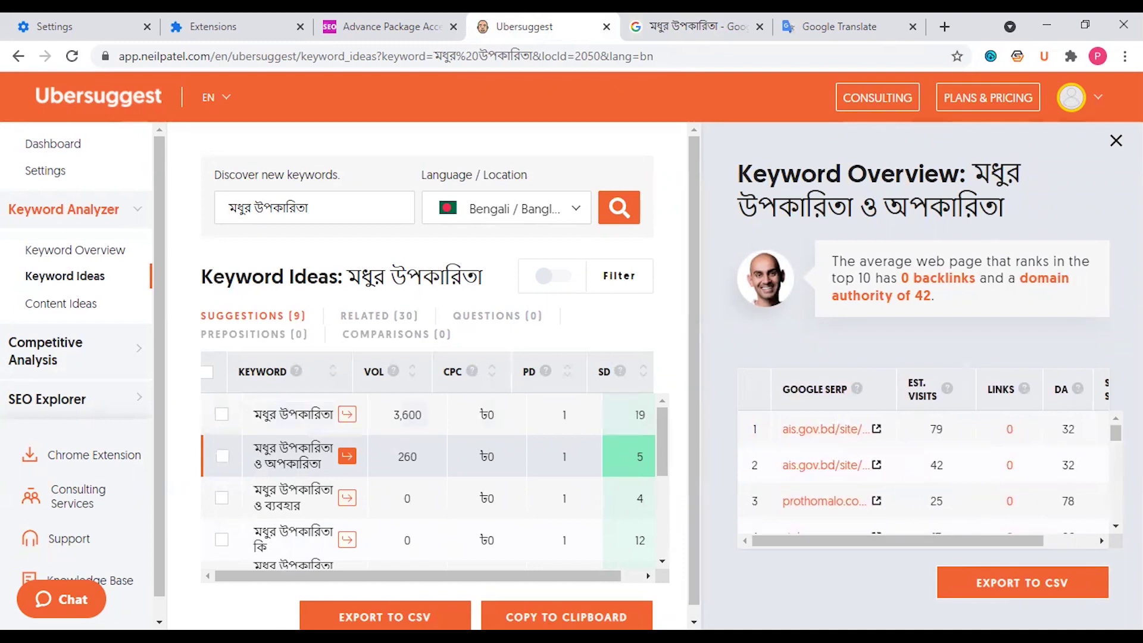
# Step: Close the keyword overview and copy the suggested keyword মধুর উপকারিতা ও অপকারিতা from the keyword ideas table
pyautogui.press('Escape')
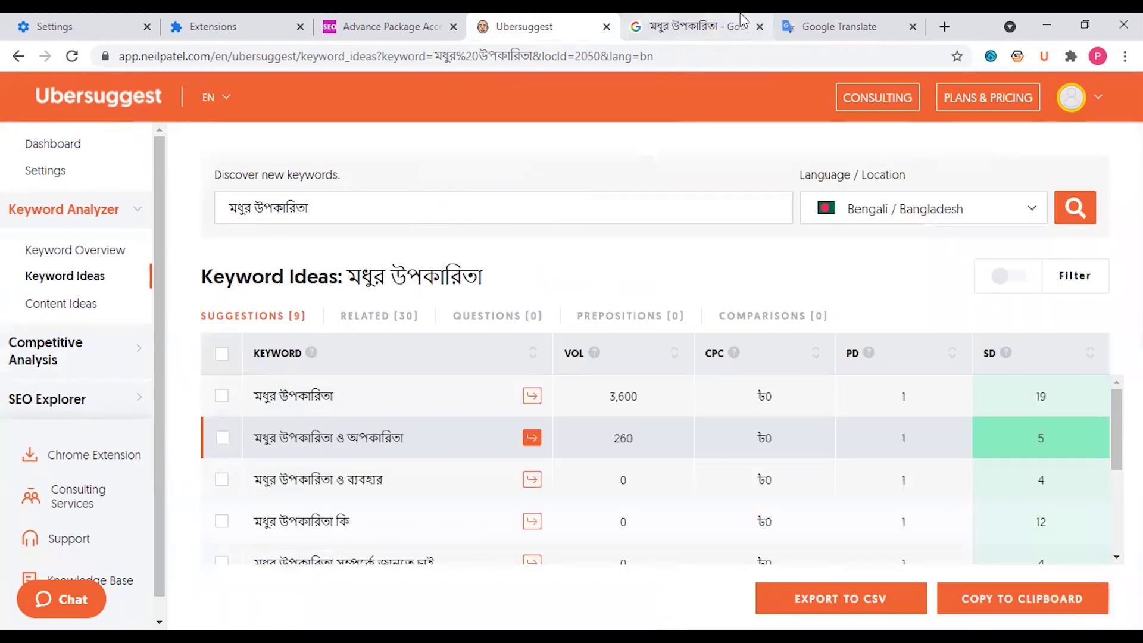
pyautogui.moveTo(402, 443); pyautogui.dragTo(256, 447)
pyautogui.hotkey('ctrl', 'c')
pyautogui.rightClick(256, 449)
pyautogui.press('Escape')
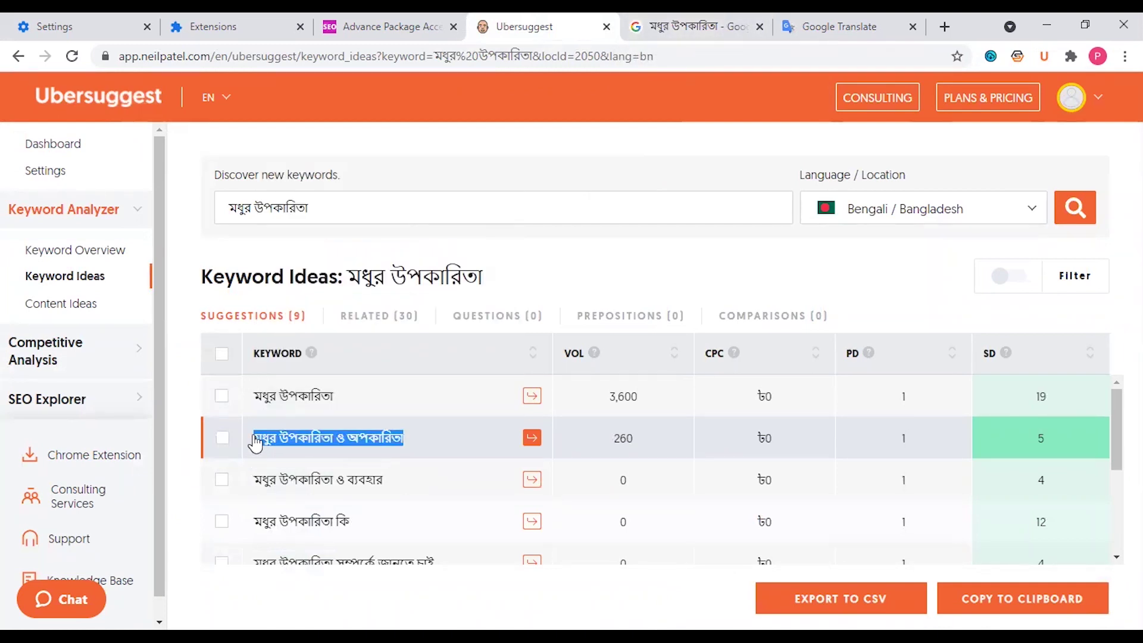
# Step: Switch to the Google results page and search for the copied keyword মধুর উপকারিতা ও অপকারিতা
pyautogui.click(696, 26)
pyautogui.tripleClick(238, 112)
pyautogui.hotkey('ctrl', 'v')
pyautogui.press('Return')
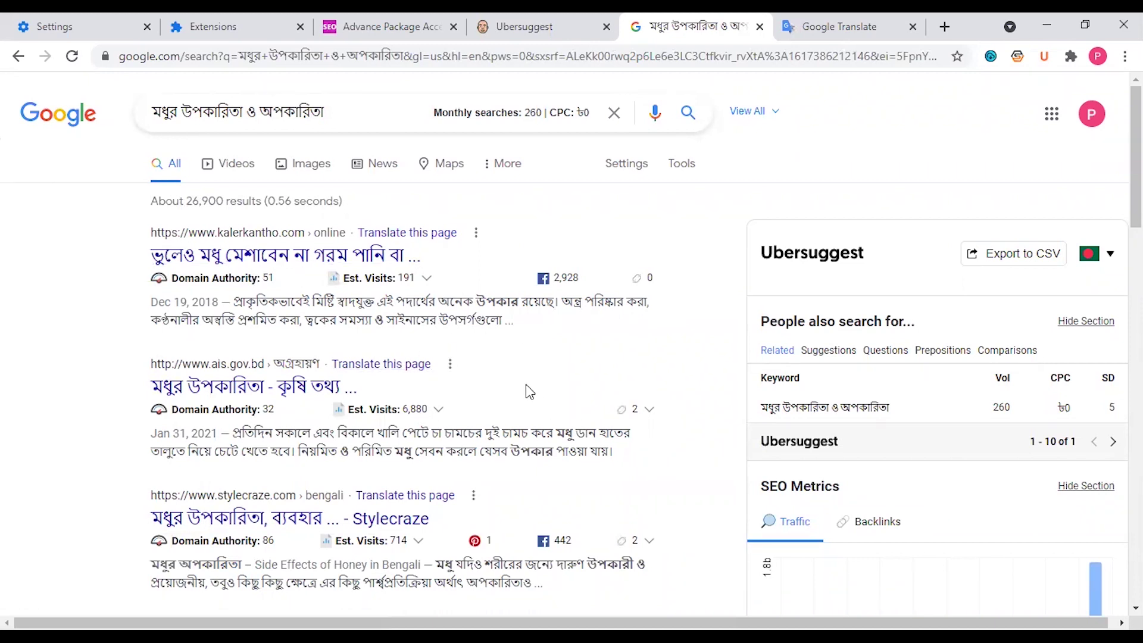
# Step: Examine the domain authority, estimated visits and social shares of the pages ranking in Google for মধুর উপকারিতা ও অপকারিতা
pyautogui.scroll(-7, 526, 385)
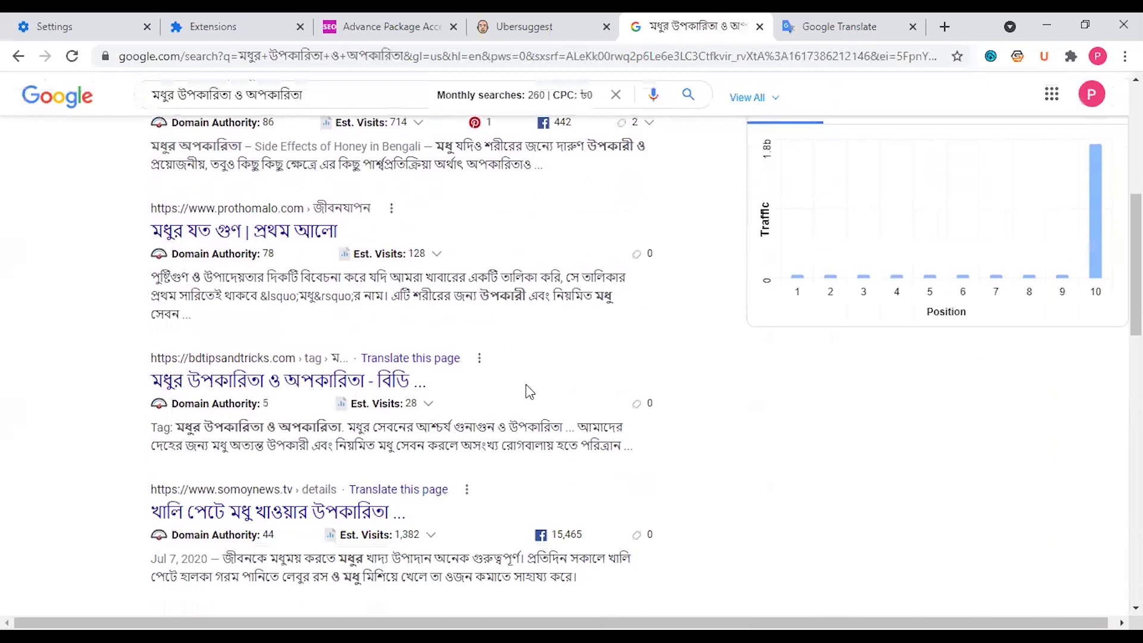
pyautogui.scroll(-3, 526, 391)
pyautogui.scroll(-1, 528, 391)
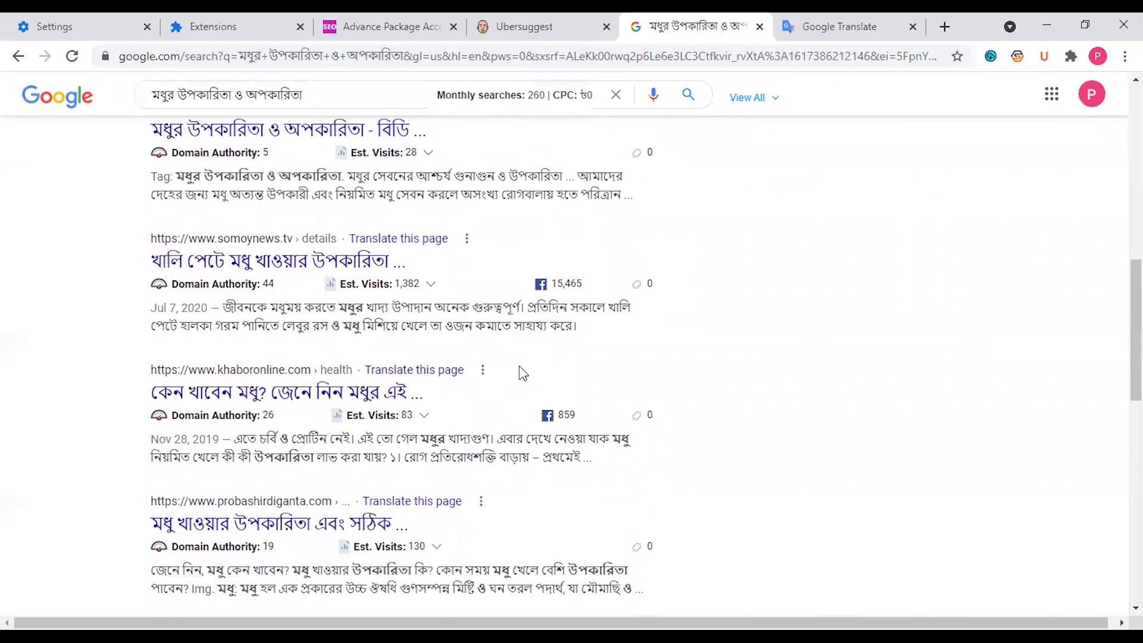
pyautogui.scroll(3, 519, 369)
# Step: Switch back to the Ubersuggest site, close the keyword overview and show the related keywords for মধুর উপকারিতা
pyautogui.click(524, 26)
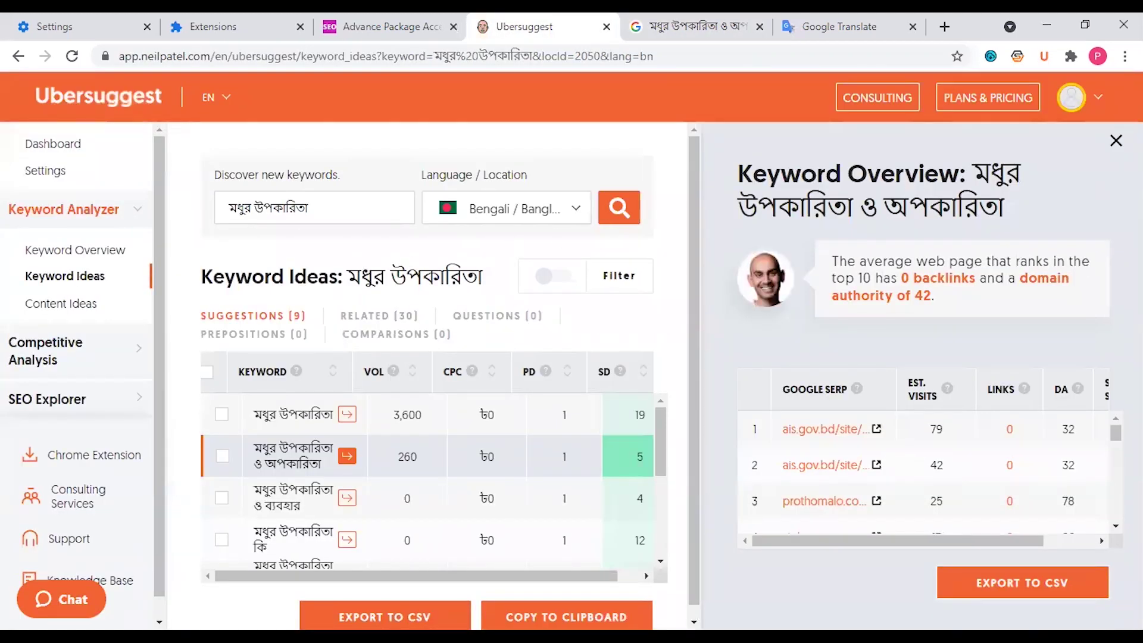
pyautogui.click(1115, 143)
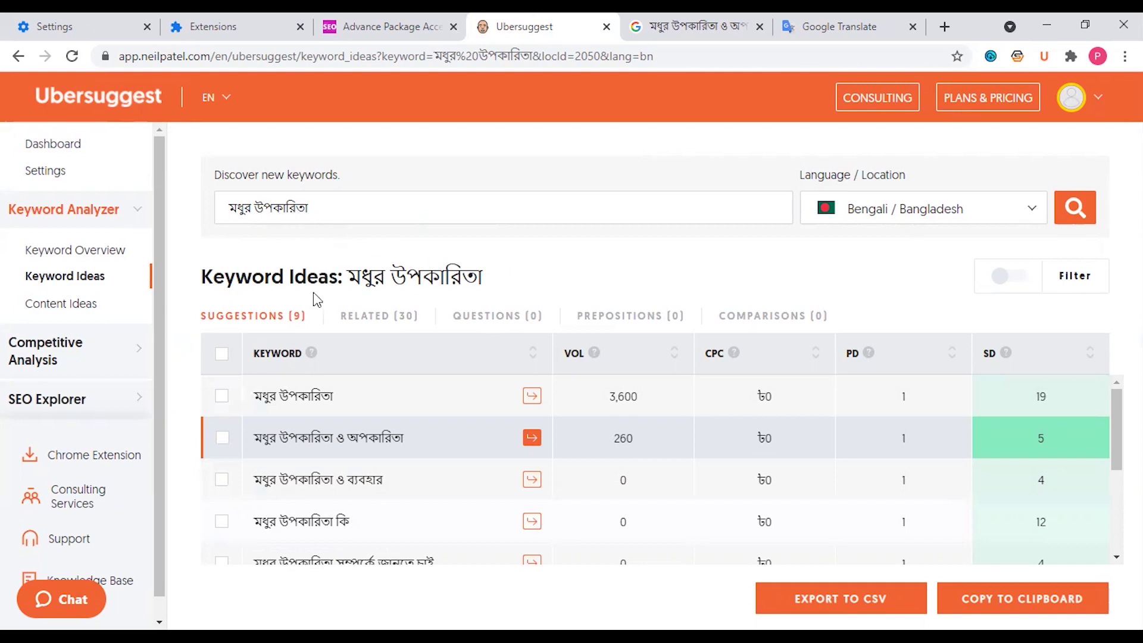
pyautogui.click(379, 317)
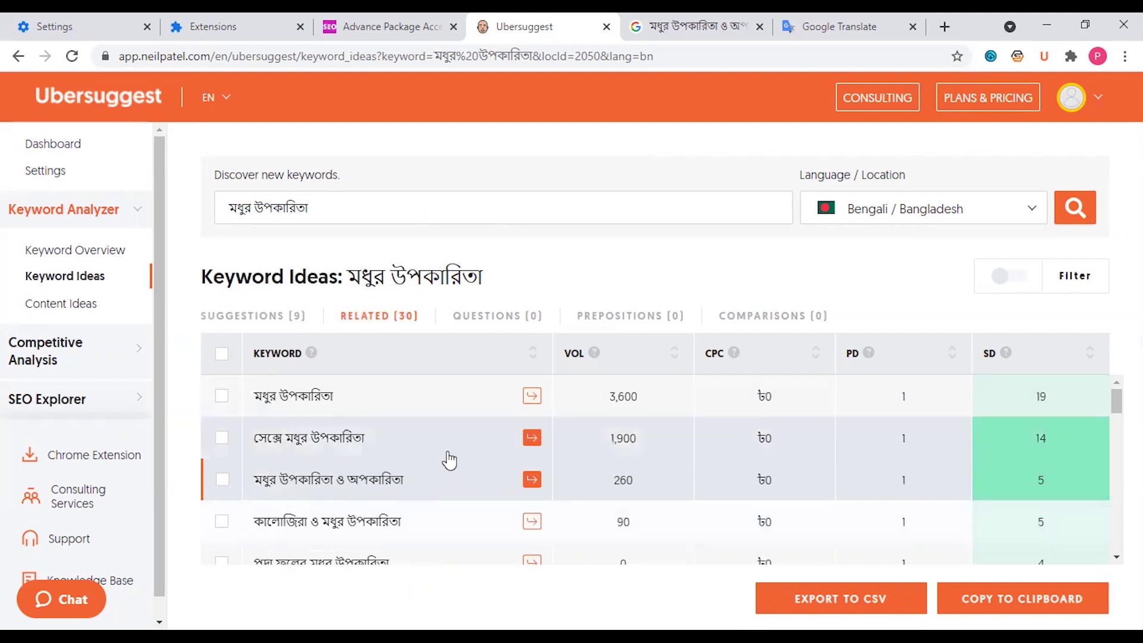
# Step: Examine the related keywords' search volume and SEO difficulty, and return to the suggested keywords for মধুর উপকারিতা
pyautogui.scroll(-5, 370, 500)
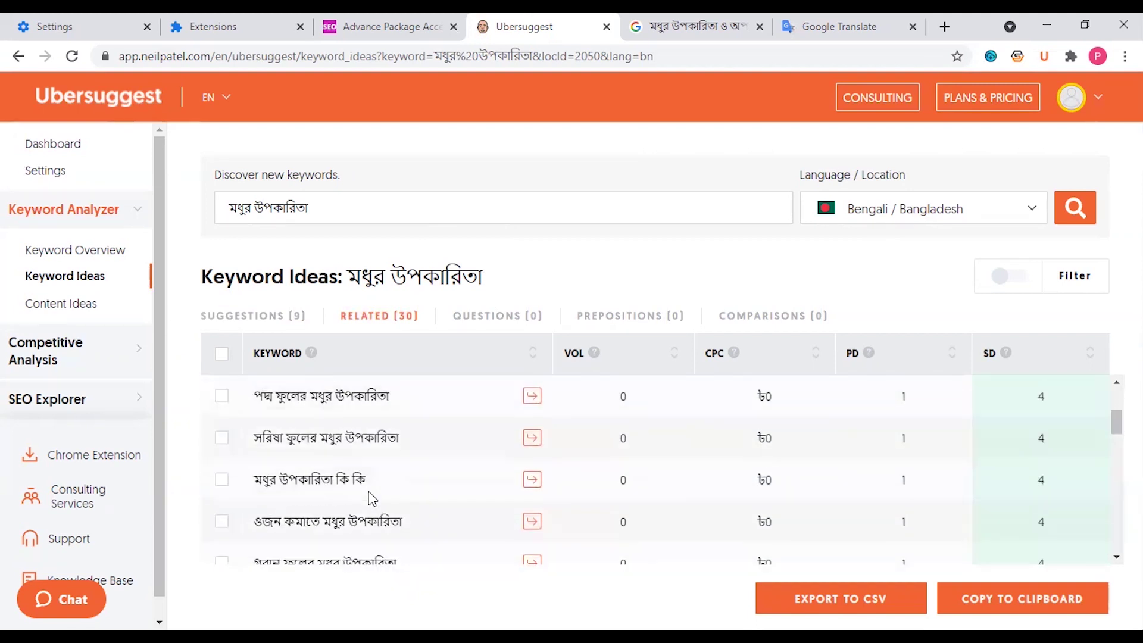
pyautogui.scroll(-3, 369, 491)
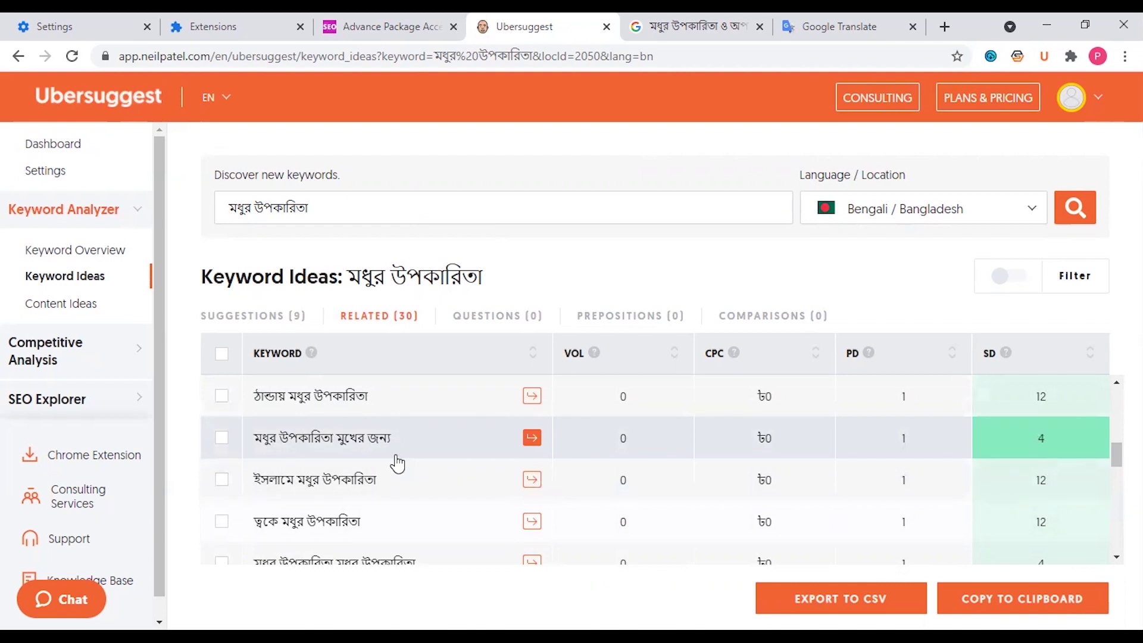
pyautogui.scroll(-1, 398, 463)
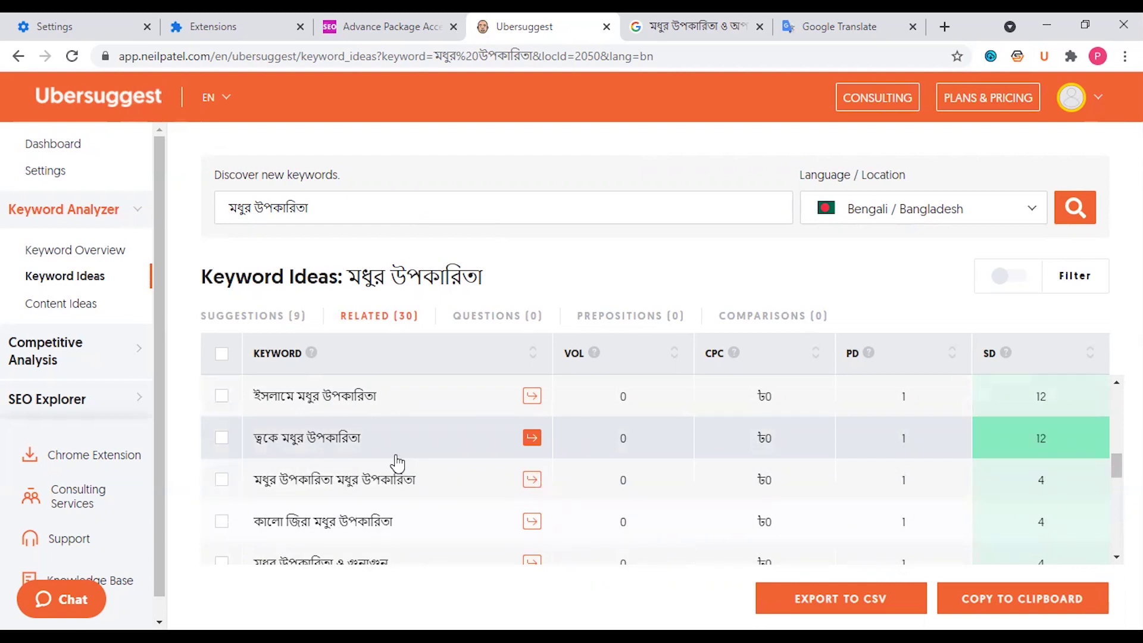
pyautogui.scroll(8, 396, 461)
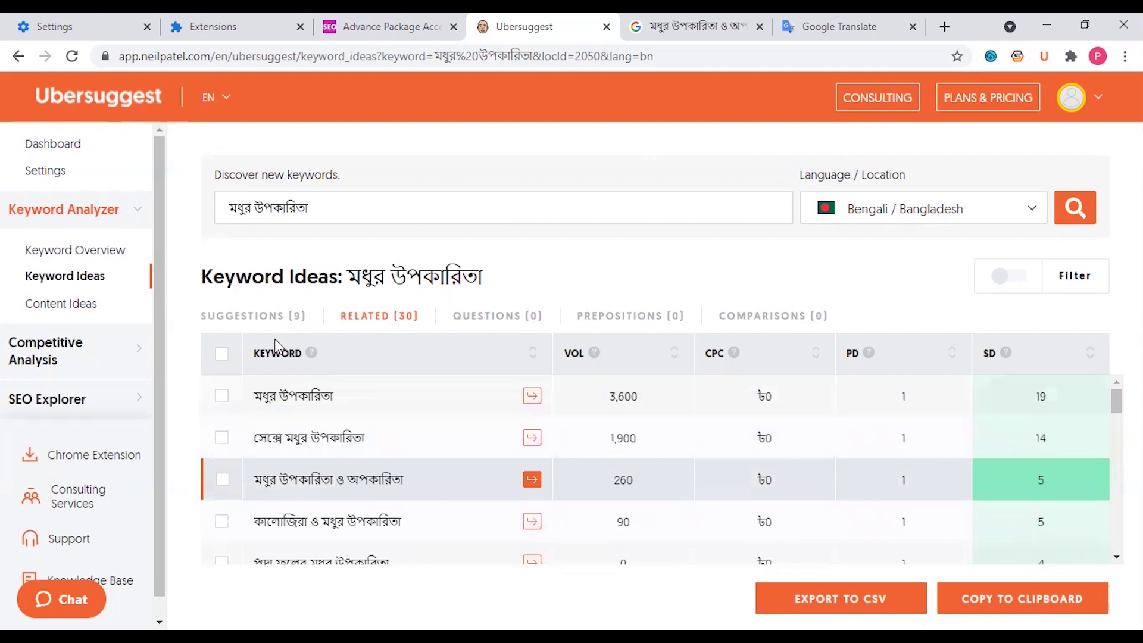
pyautogui.click(269, 316)
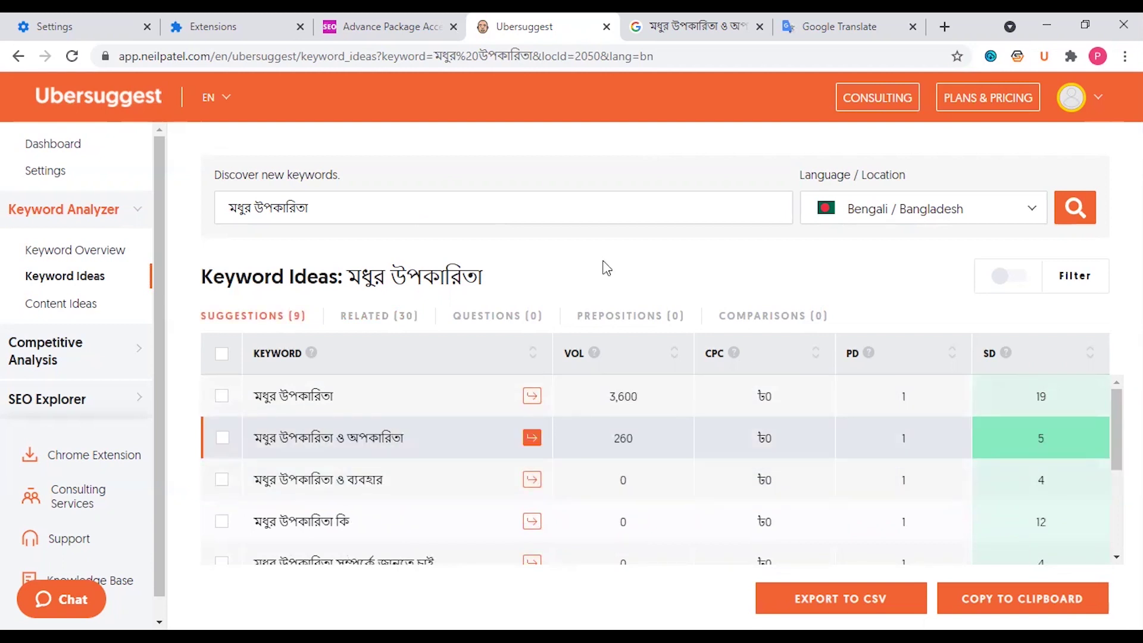